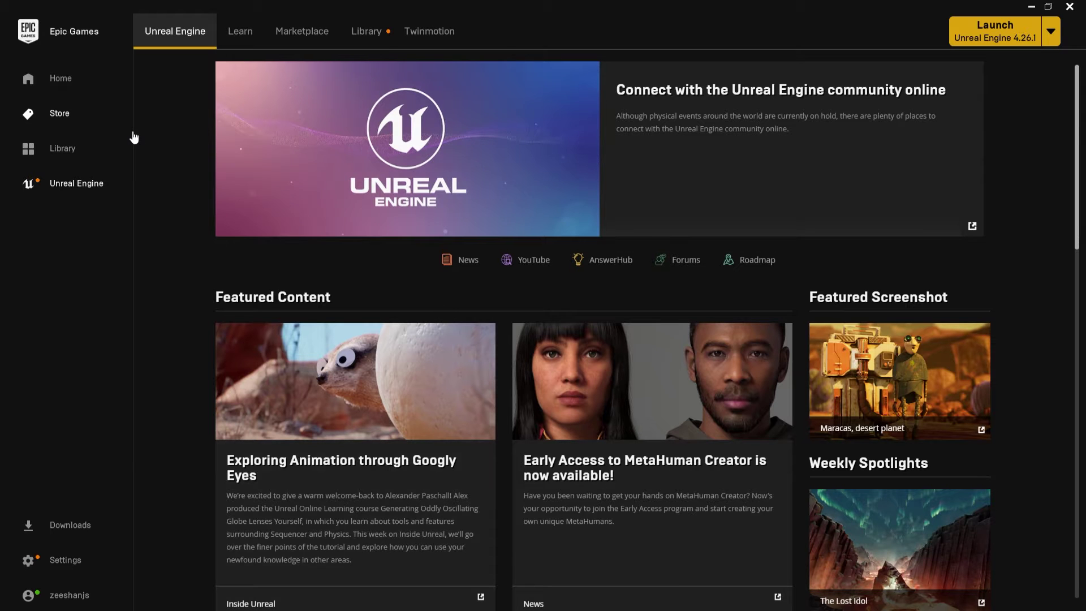
Search the Unreal Engine Marketplace for substance
{"action": "left_click", "coordinate": [310, 39]}
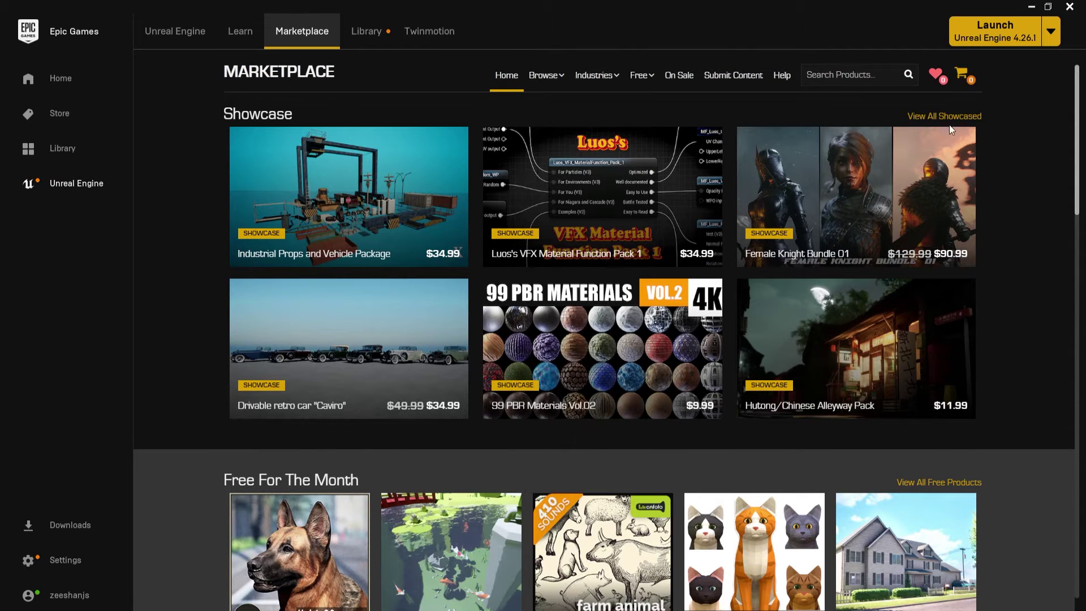
{"action": "type", "text": "subsn"}
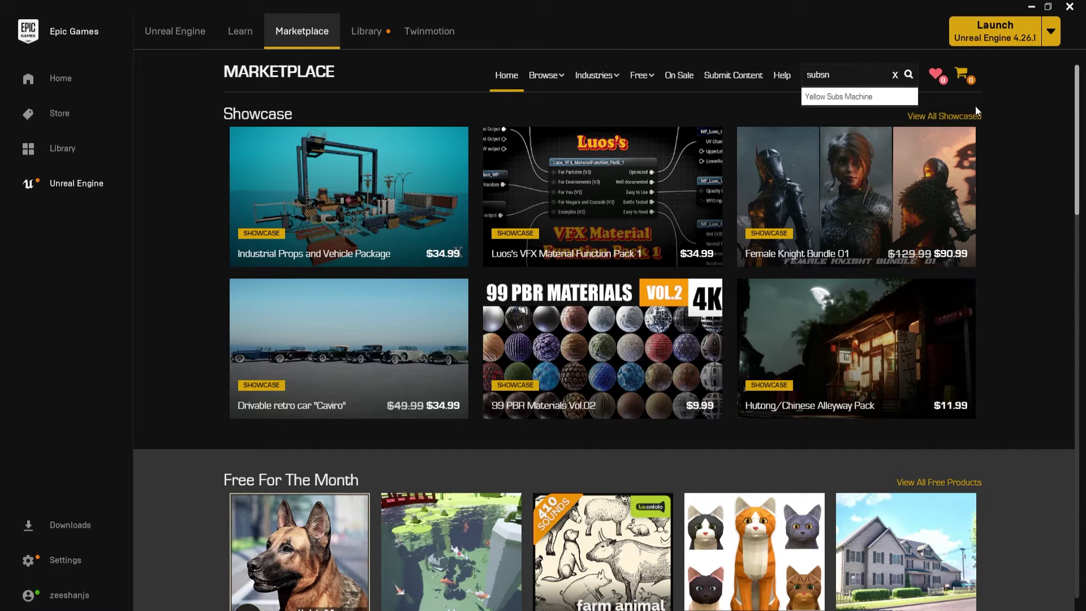
{"action": "key", "text": "BackSpace"}
{"action": "type", "text": "tance"}
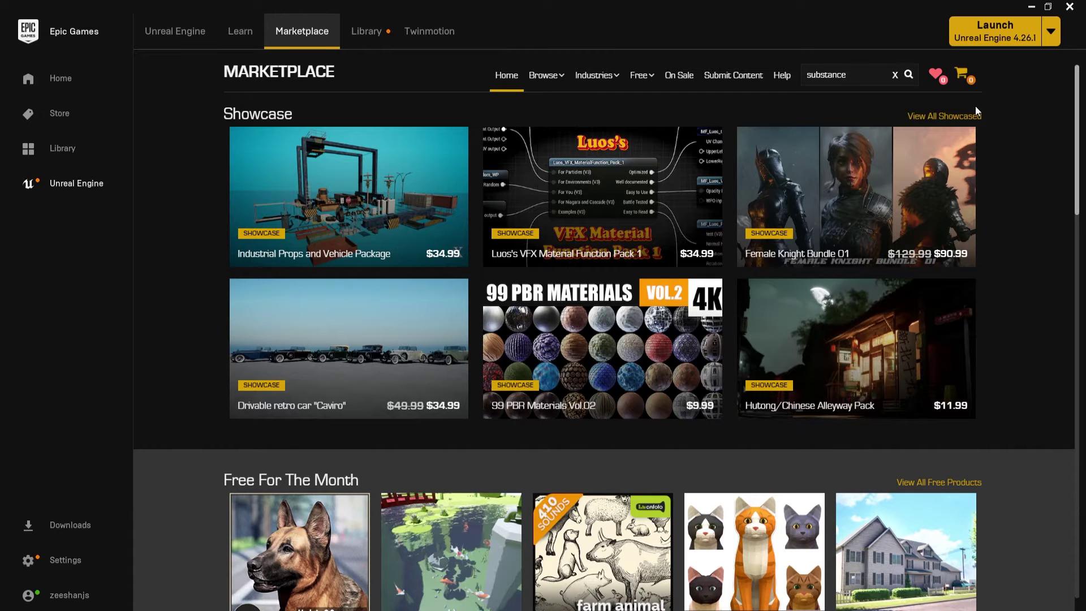
{"action": "key", "text": "Return"}
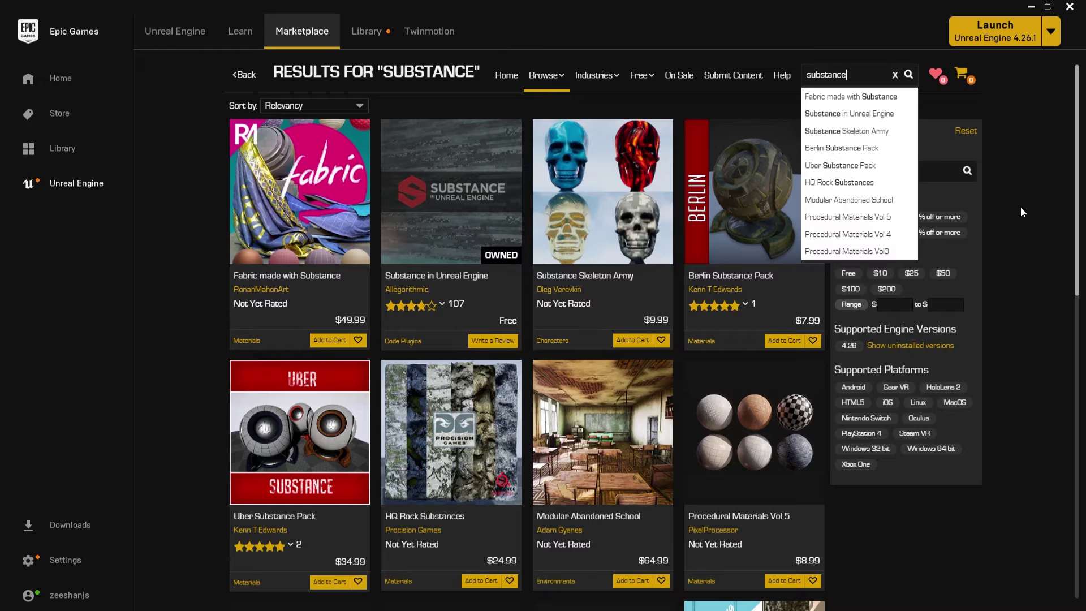
{"action": "left_click", "coordinate": [1022, 207]}
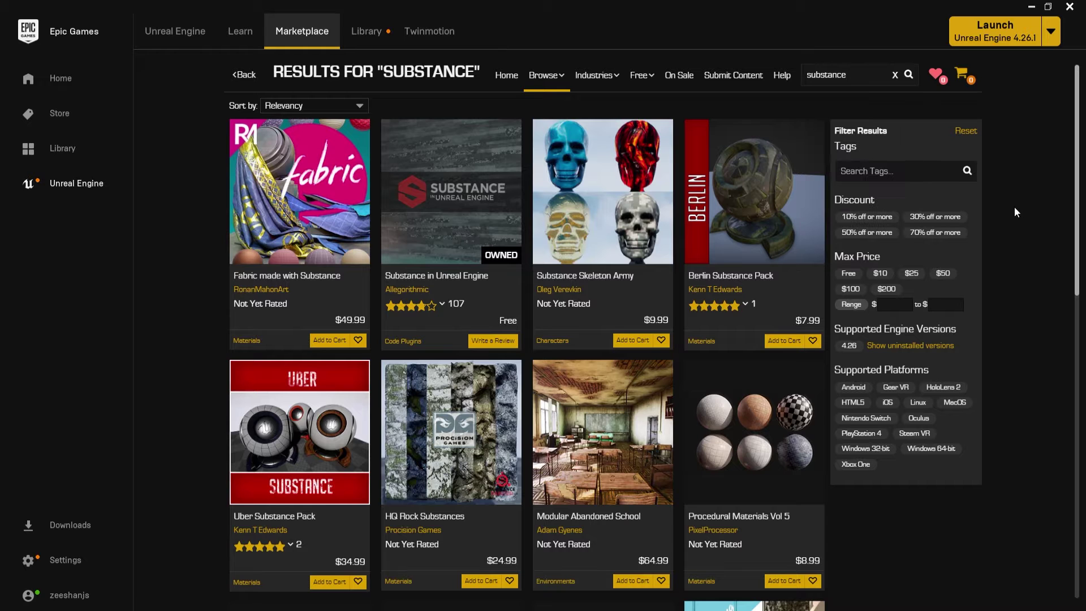
Open the Substance in Unreal Engine plugin page and try to install the plugin to the engine
{"action": "left_click", "coordinate": [453, 222]}
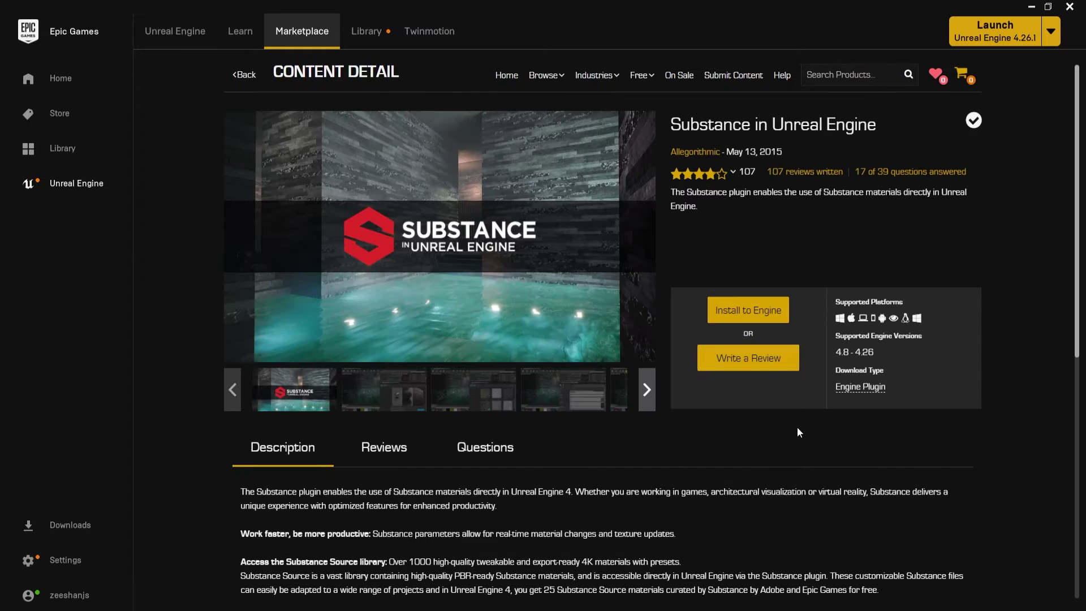
{"action": "left_click", "coordinate": [748, 316]}
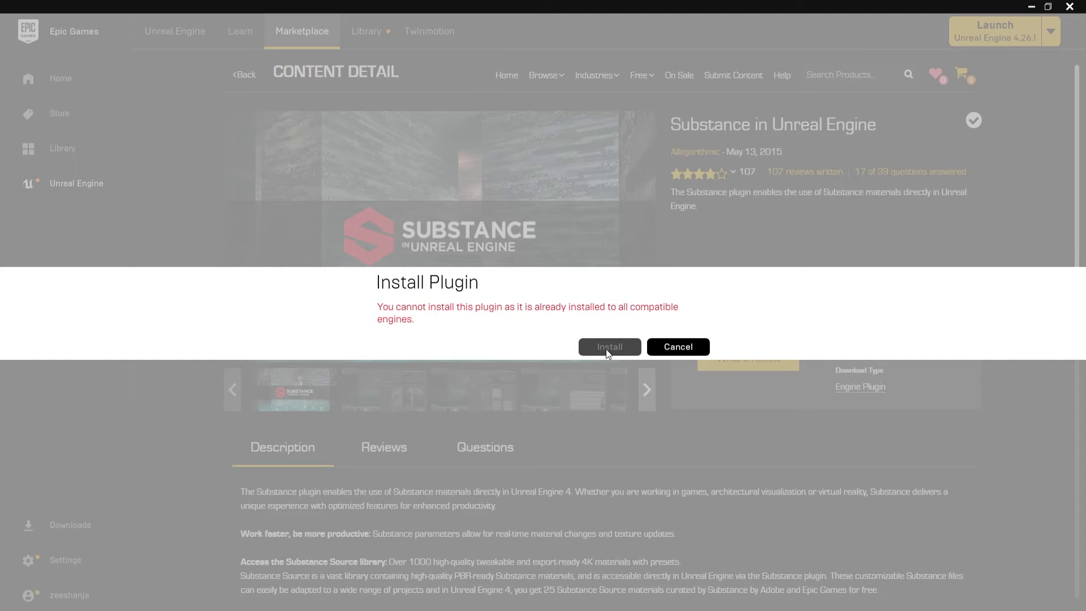
{"action": "left_click", "coordinate": [682, 348]}
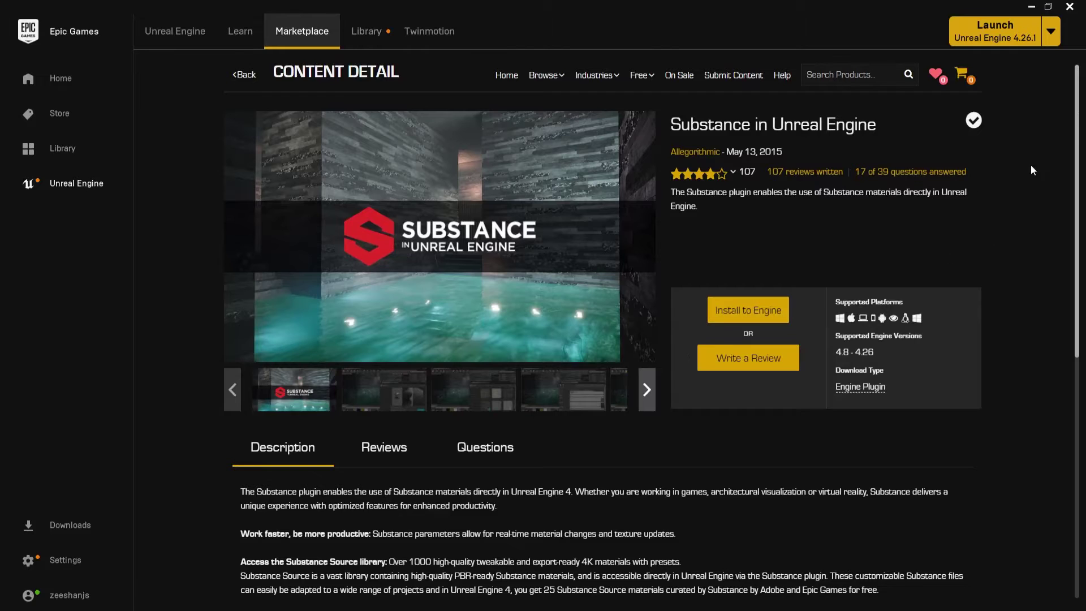
Launch Unreal Engine 4.26.1 and start a new Games project from the Blank template
{"action": "left_click", "coordinate": [1000, 36]}
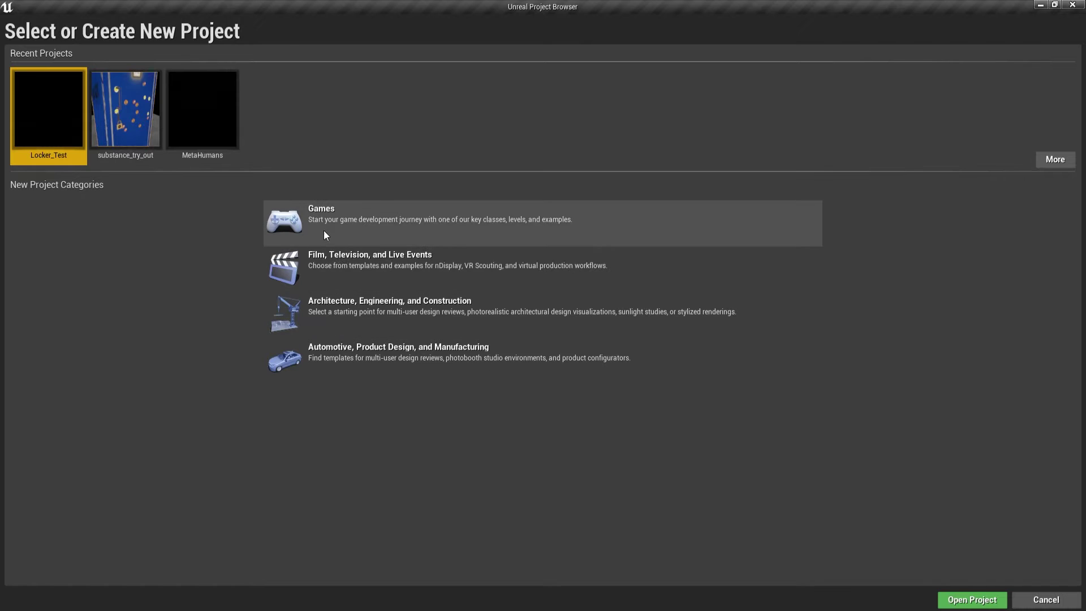
{"action": "left_click", "coordinate": [355, 219]}
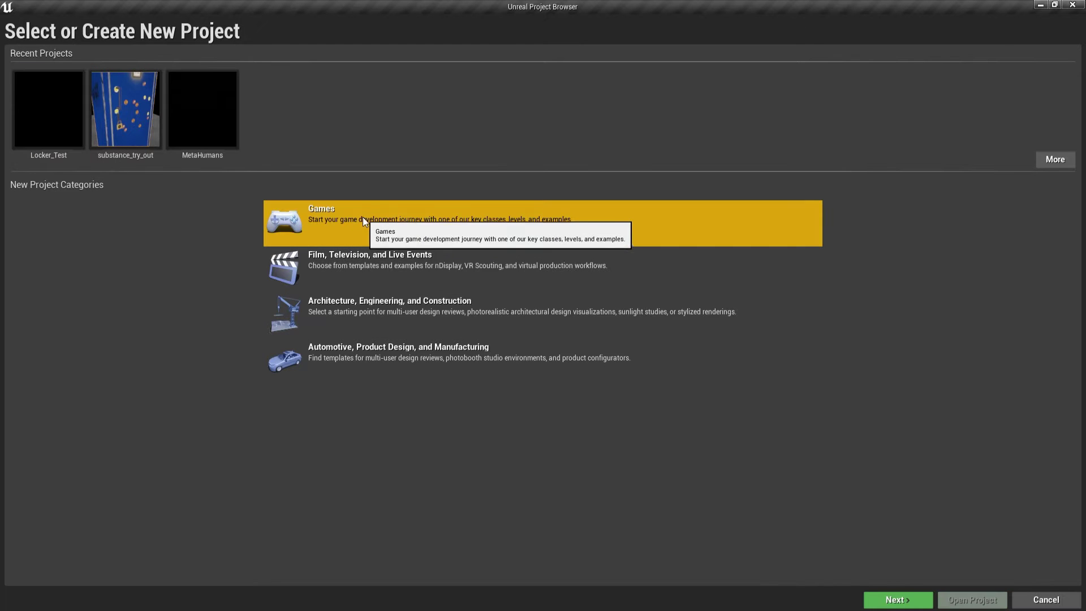
{"action": "left_click", "coordinate": [896, 600]}
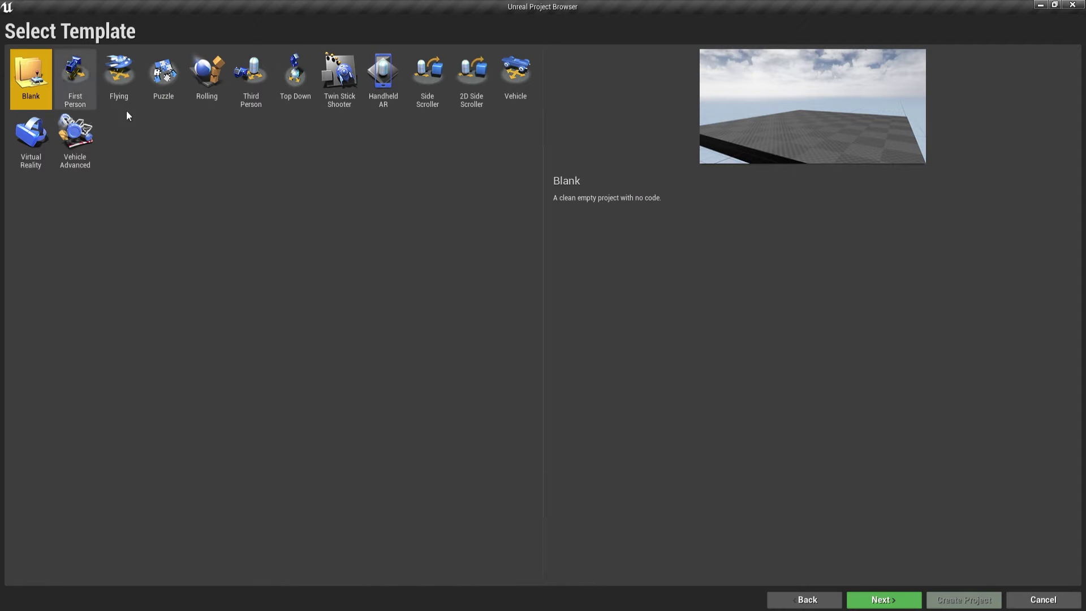
{"action": "left_click", "coordinate": [903, 605]}
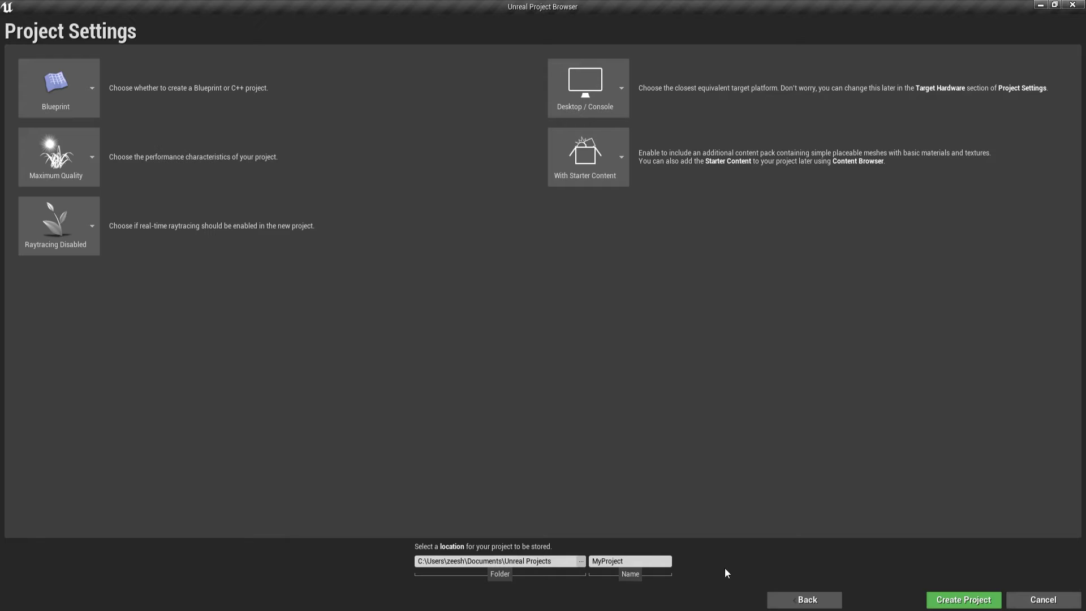
Name the project Substance_Locker and create it with the default Blueprint and starter content settings
{"action": "left_click_drag", "start_coordinate": [653, 561], "coordinate": [569, 558]}
{"action": "type", "text": "Substance_Looc"}
{"action": "key", "text": "BackSpace"}
{"action": "key", "text": "BackSpace"}
{"action": "key", "text": "BackSpace"}
{"action": "type", "text": "oock"}
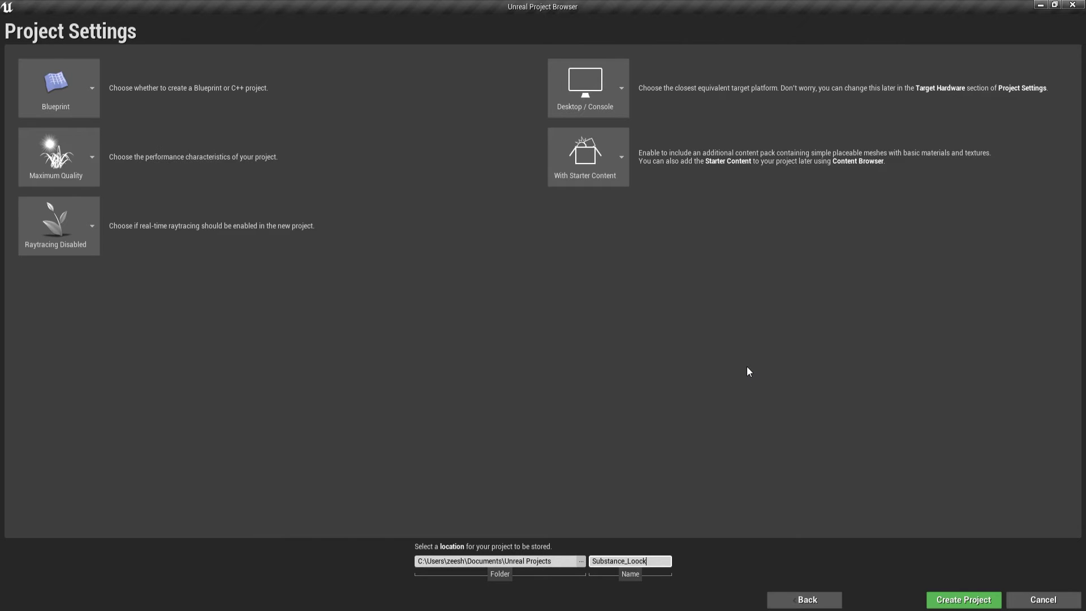
{"action": "type", "text": "e"}
{"action": "key", "text": "BackSpace"}
{"action": "key", "text": "BackSpace"}
{"action": "key", "text": "BackSpace"}
{"action": "key", "text": "BackSpace"}
{"action": "type", "text": "cker"}
{"action": "left_click", "coordinate": [955, 603]}
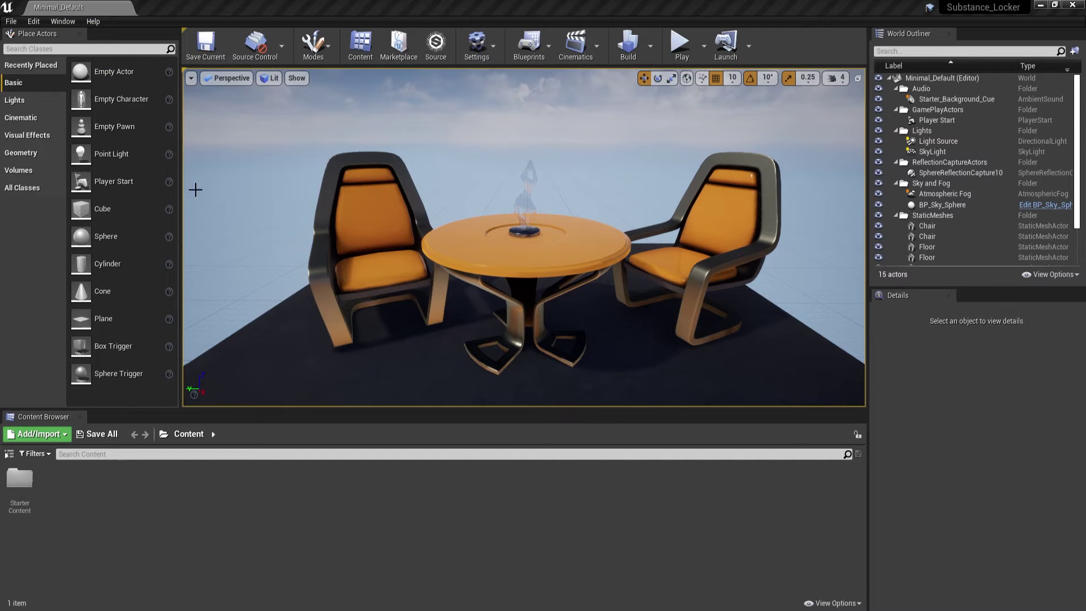
Create a new level from the Empty Level template
{"action": "left_click", "coordinate": [11, 21]}
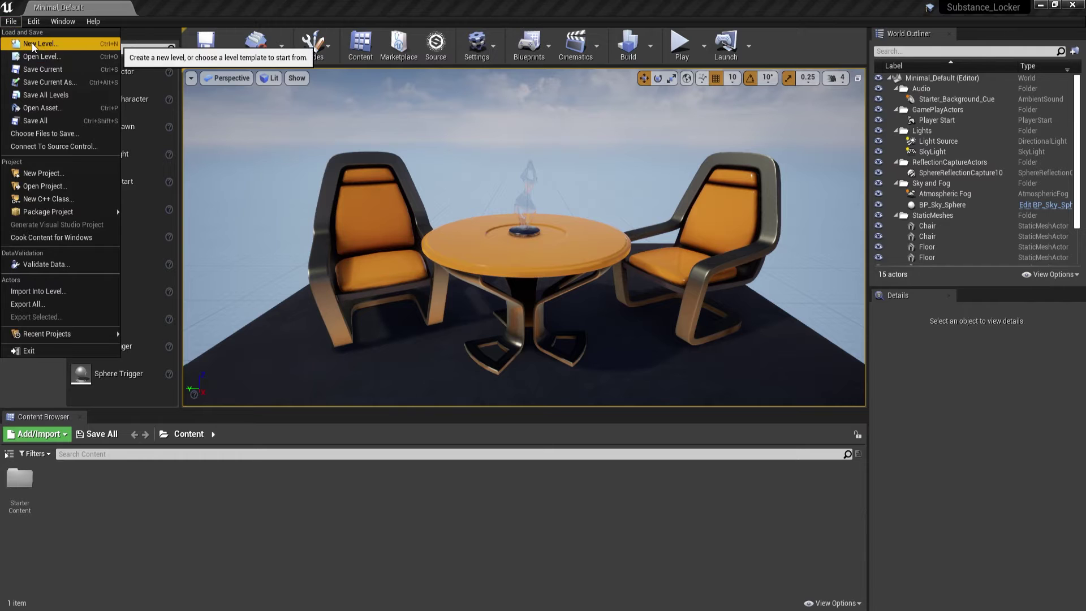
{"action": "left_click", "coordinate": [23, 41]}
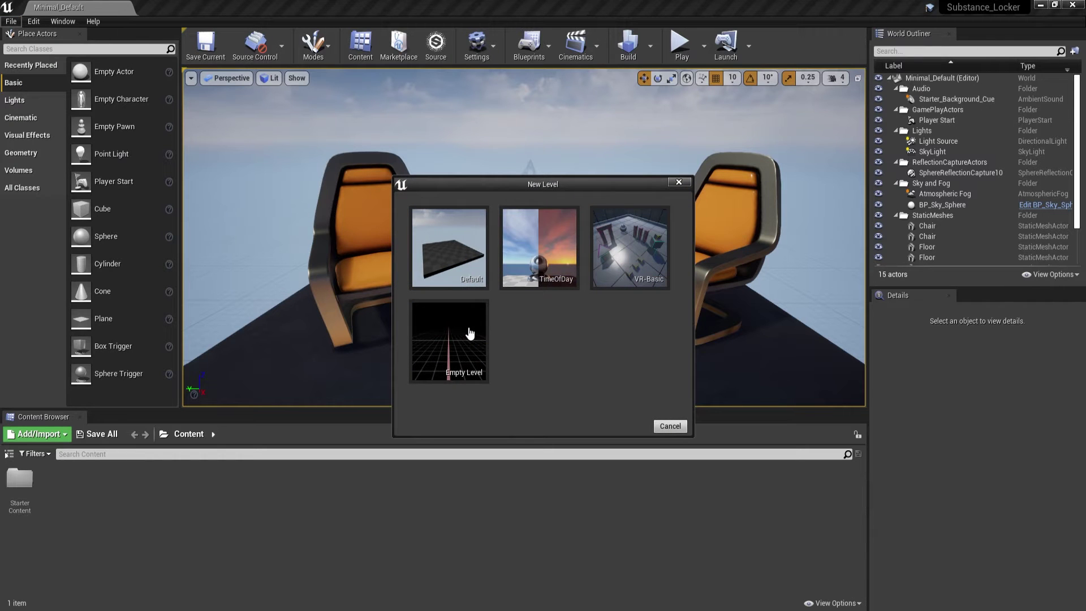
{"action": "left_click", "coordinate": [469, 333]}
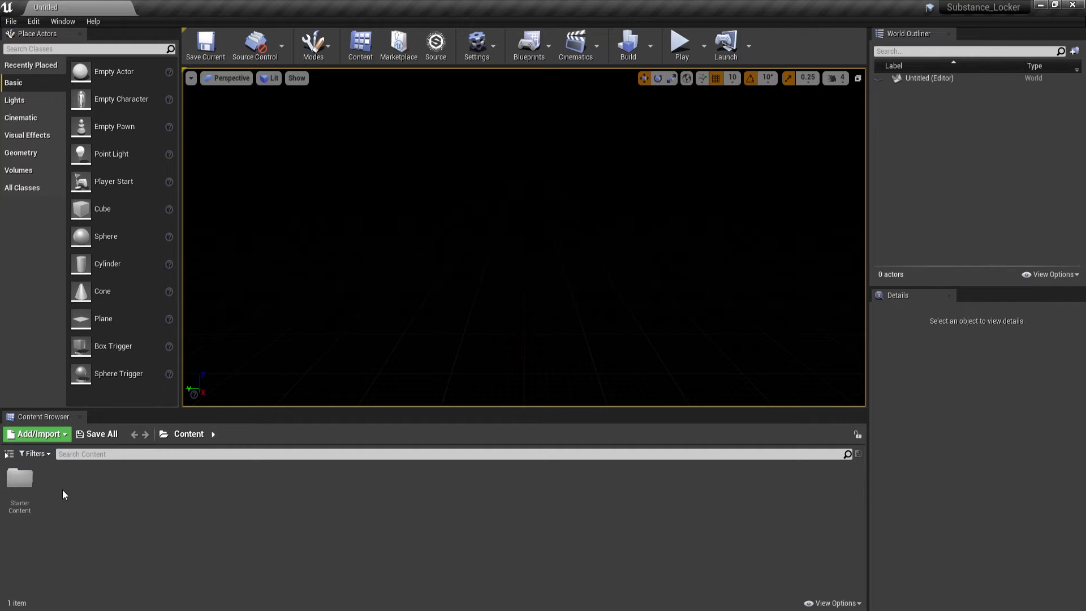
Create a folder named Locker in the project's Content folder and open it
{"action": "right_click", "coordinate": [82, 487]}
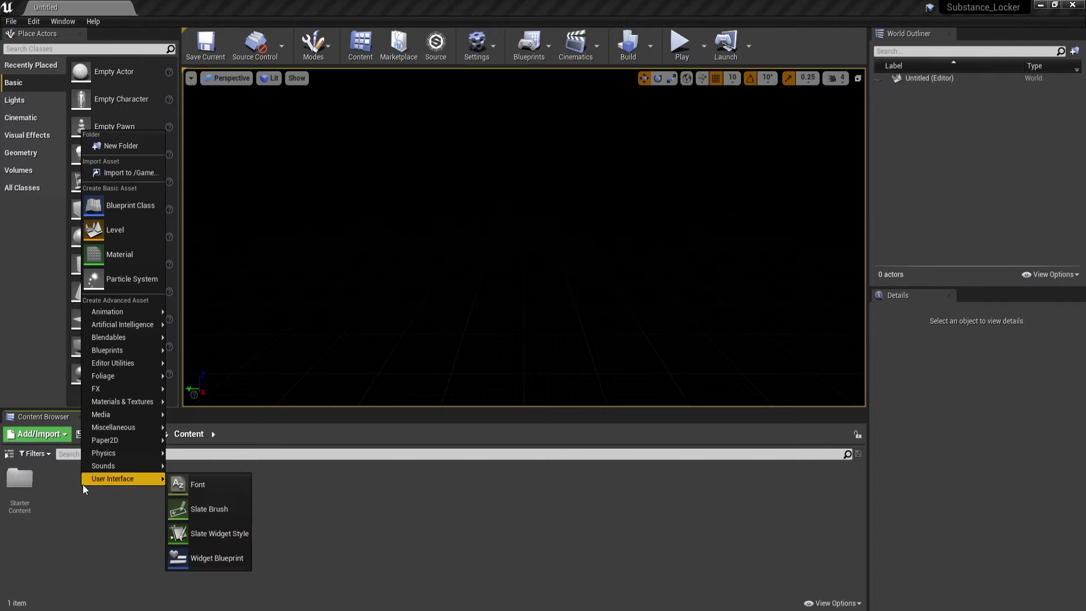
{"action": "left_click", "coordinate": [121, 146]}
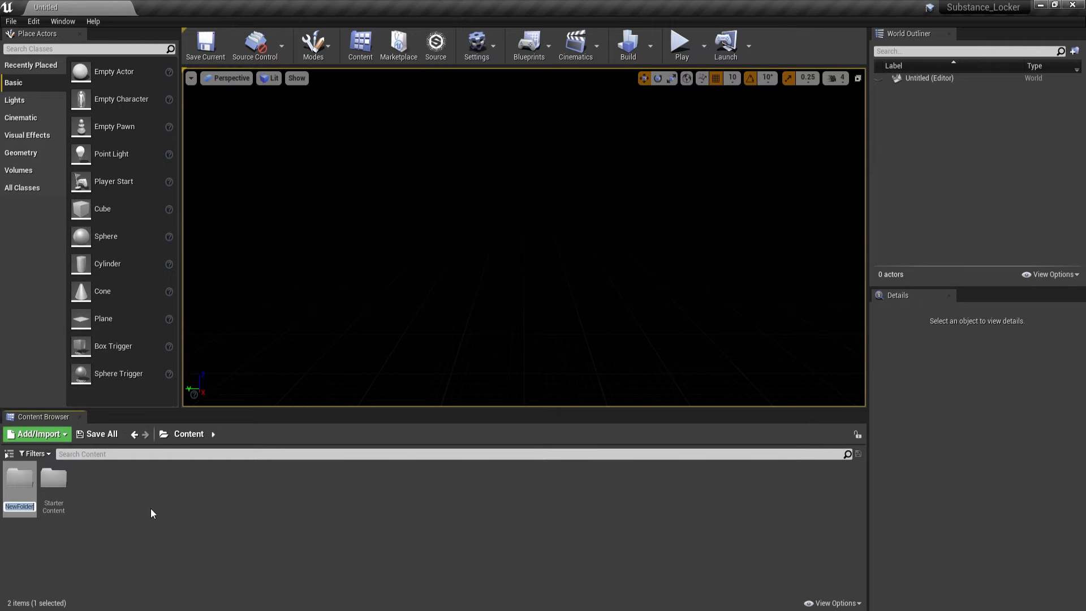
{"action": "type", "text": "Locker"}
{"action": "key", "text": "Return"}
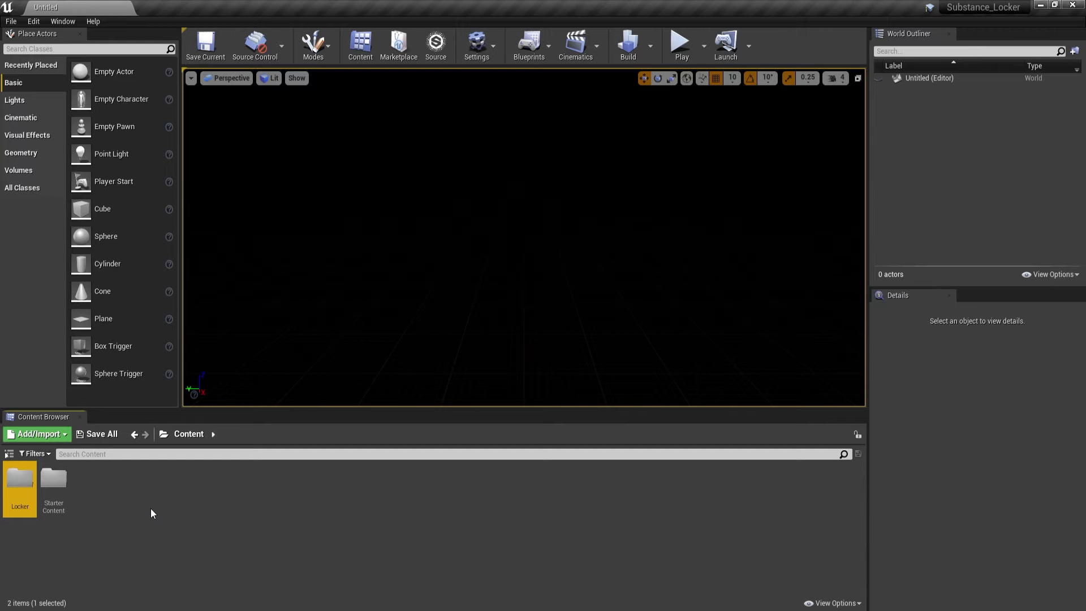
{"action": "double_click", "coordinate": [28, 498]}
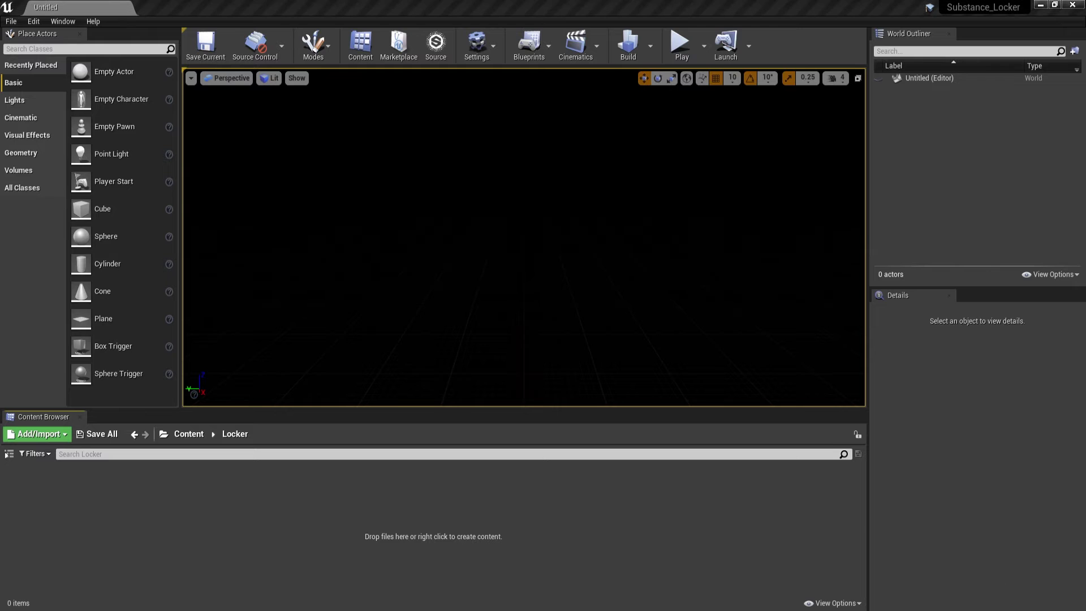
Import plane.fbx from the SBSAR Package folder into the Locker folder with the material import method Do Not Create Material
{"action": "left_click_drag", "start_coordinate": [1085, 186], "coordinate": [704, 186]}
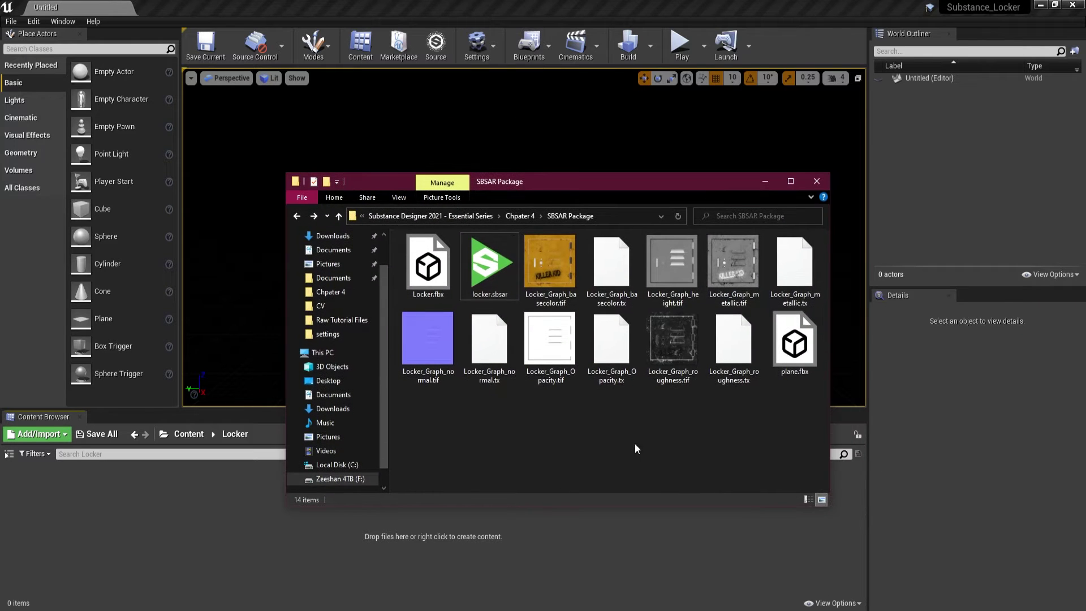
{"action": "left_click", "coordinate": [435, 278]}
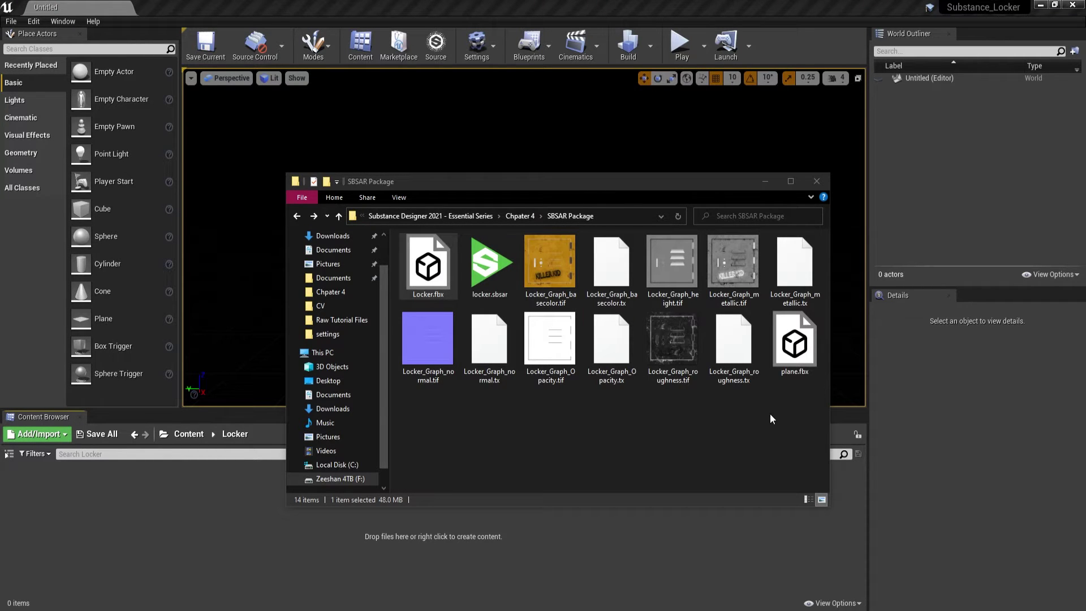
{"action": "left_click", "coordinate": [487, 269]}
{"action": "left_click", "coordinate": [798, 349]}
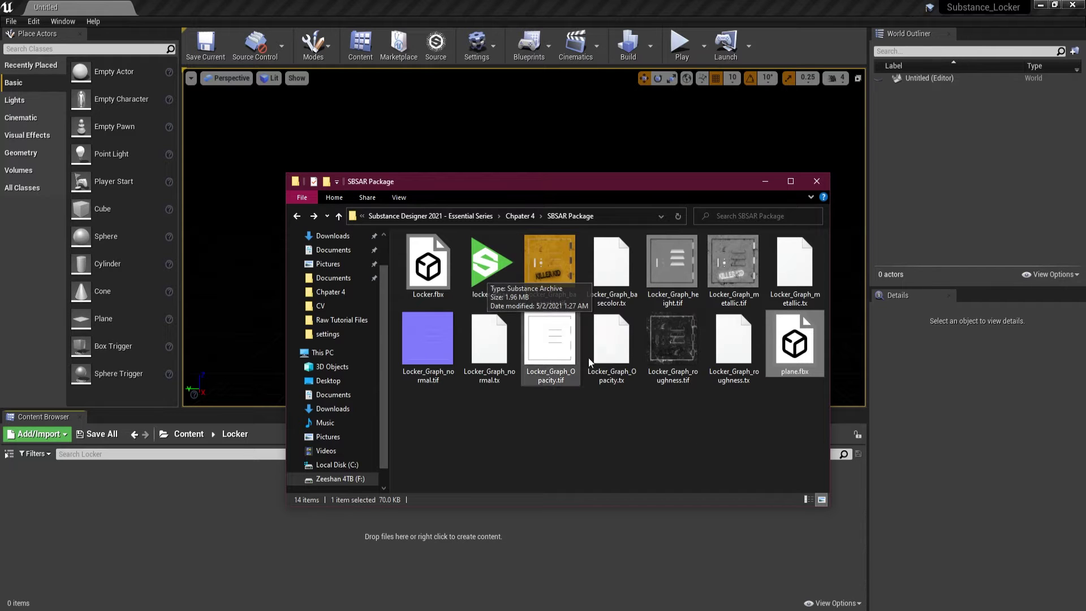
{"action": "left_click_drag", "start_coordinate": [803, 345], "coordinate": [190, 527]}
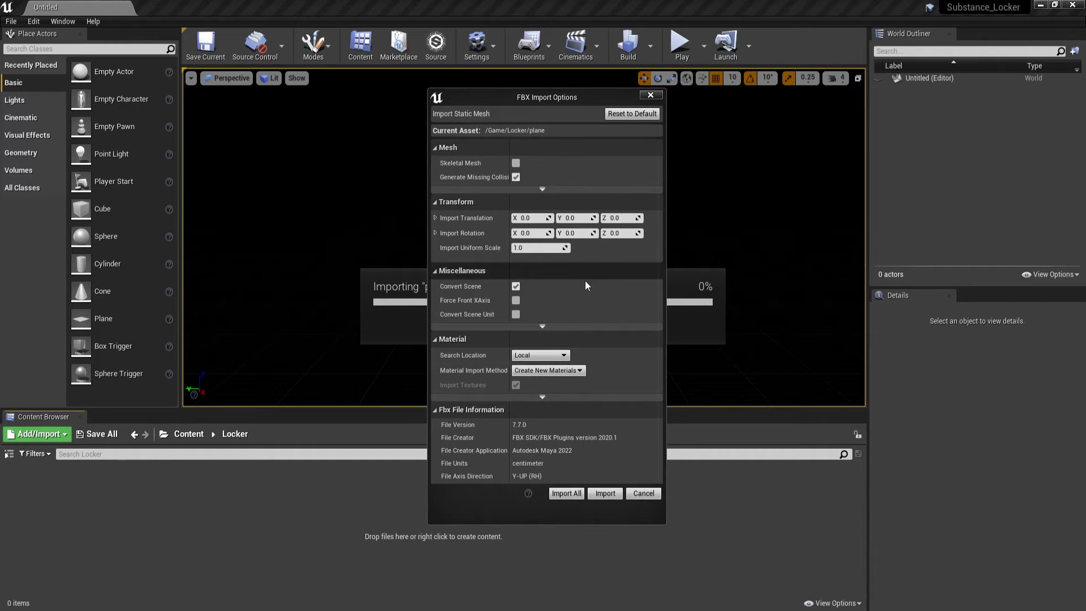
{"action": "left_click", "coordinate": [561, 370]}
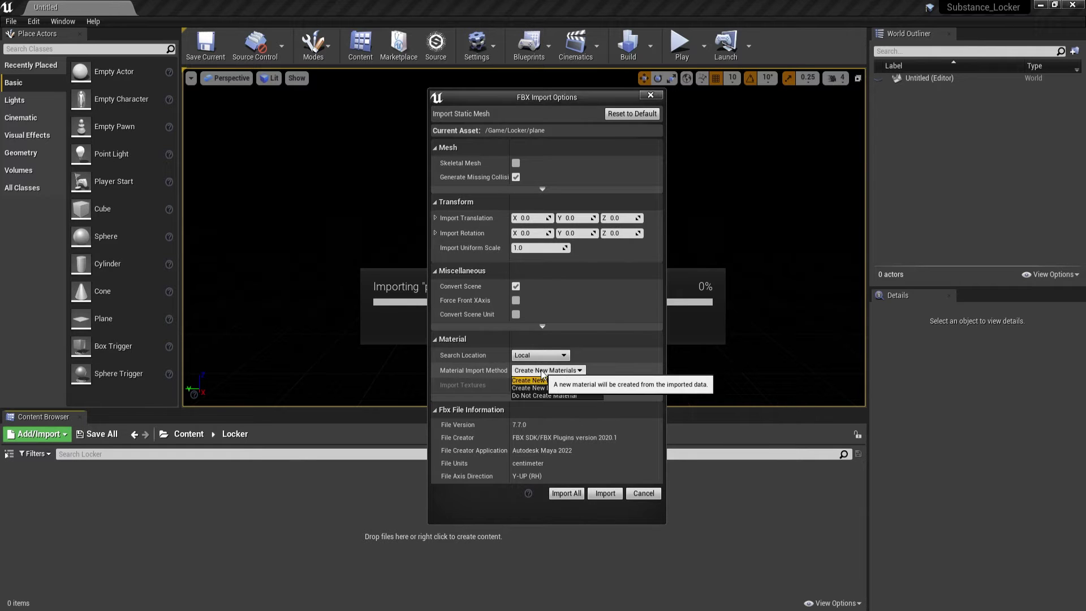
{"action": "left_click", "coordinate": [562, 395]}
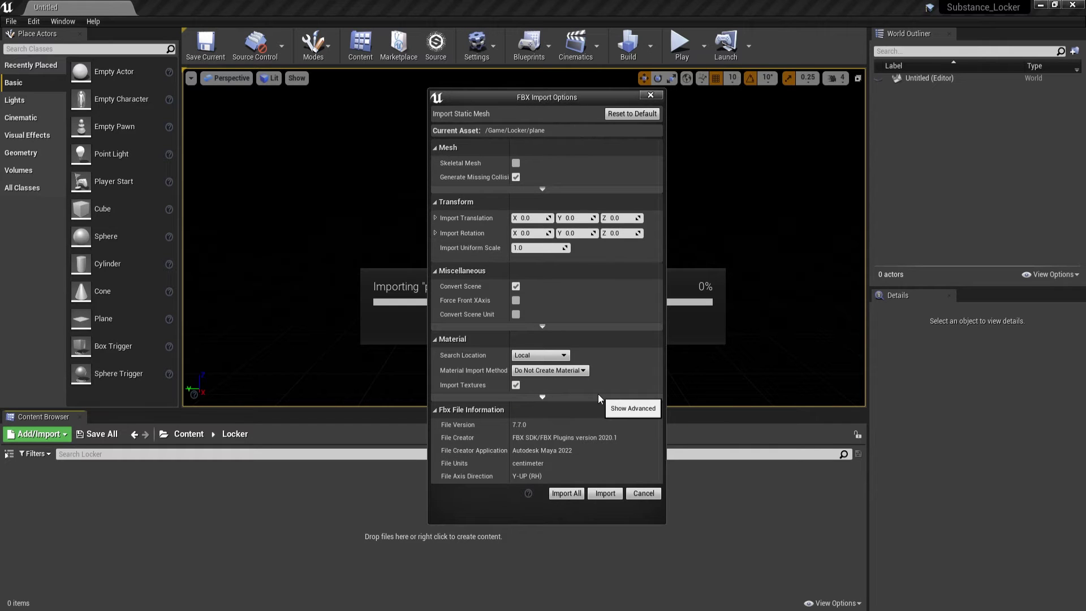
{"action": "left_click", "coordinate": [604, 494]}
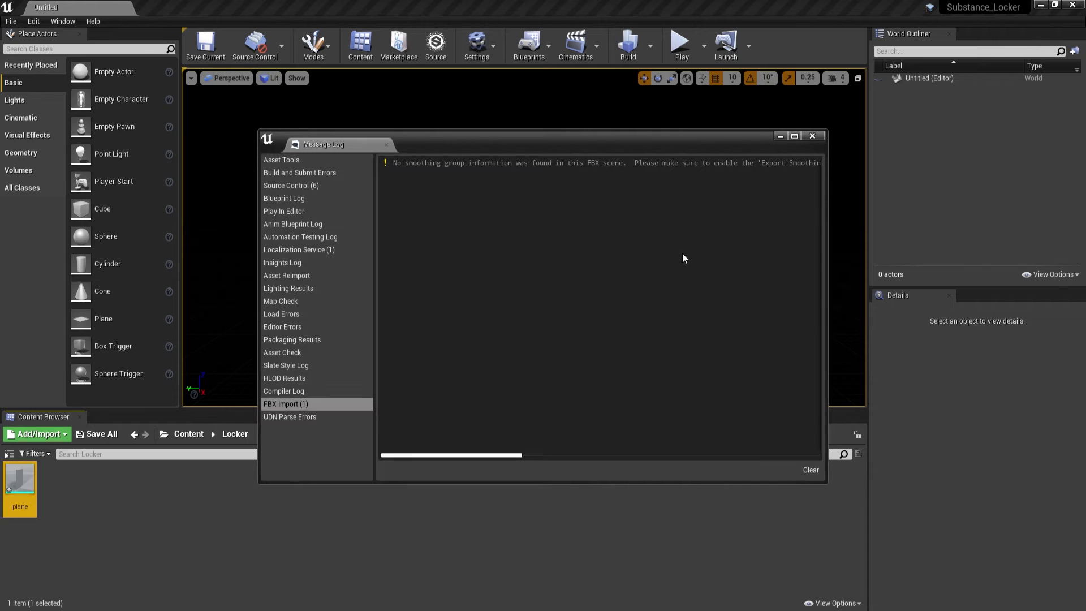
{"action": "left_click", "coordinate": [814, 136]}
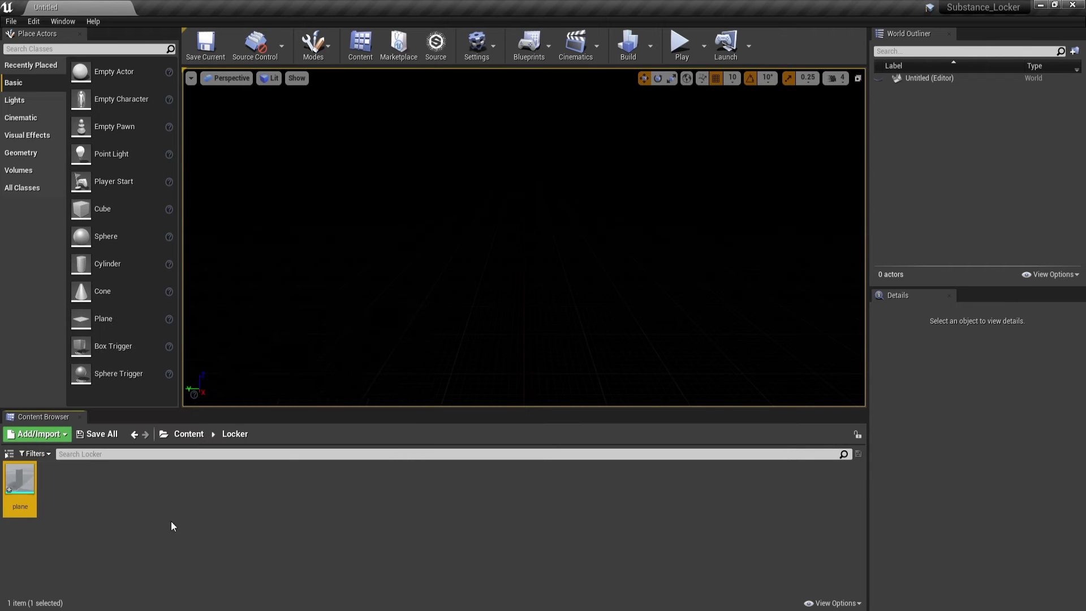
Bring locker.sbsar from the SBSAR Package folder into the project's Locker folder to start its Substance import
{"action": "left_click_drag", "start_coordinate": [1085, 171], "coordinate": [661, 141]}
{"action": "left_click", "coordinate": [566, 227]}
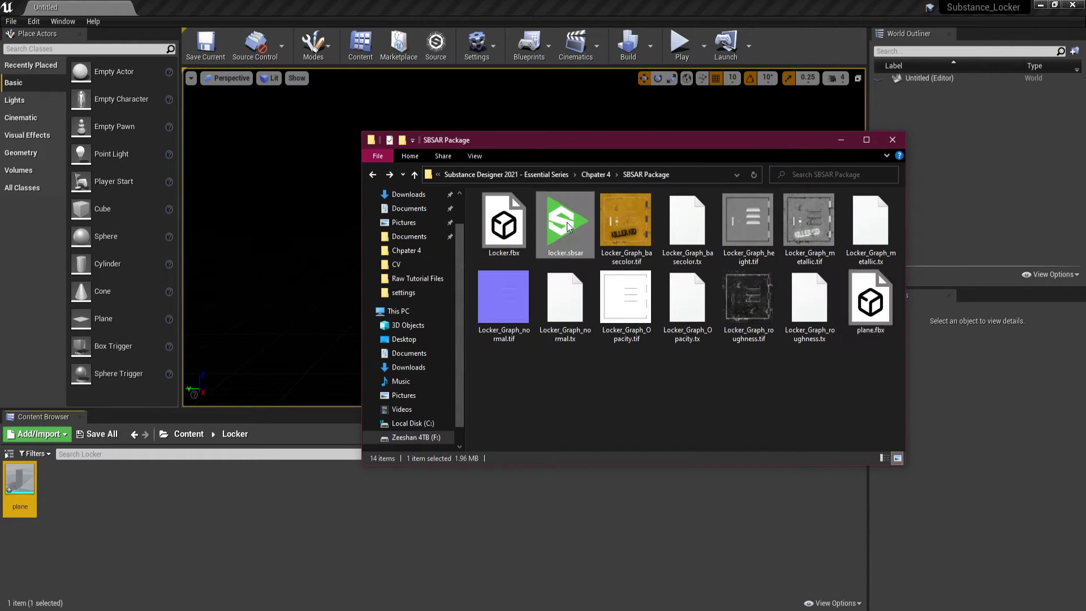
{"action": "left_click_drag", "start_coordinate": [568, 226], "coordinate": [291, 513]}
{"action": "left_click_drag", "start_coordinate": [632, 141], "coordinate": [1085, 148]}
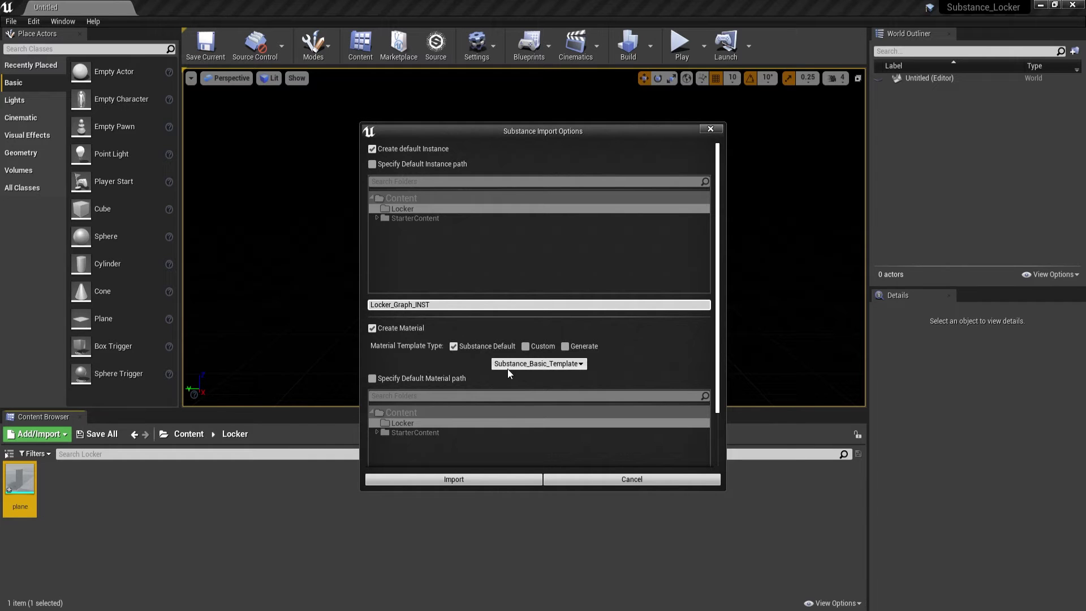
Import the Locker_Graph instance with a created material based on Substance_Displacement_Template
{"action": "left_click", "coordinate": [558, 365]}
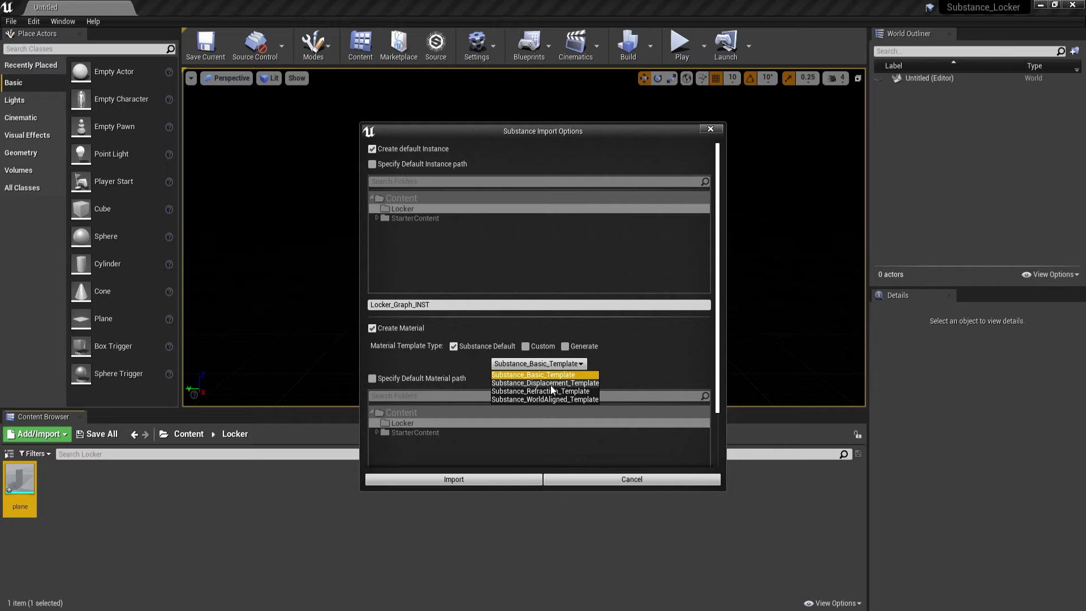
{"action": "left_click", "coordinate": [563, 386]}
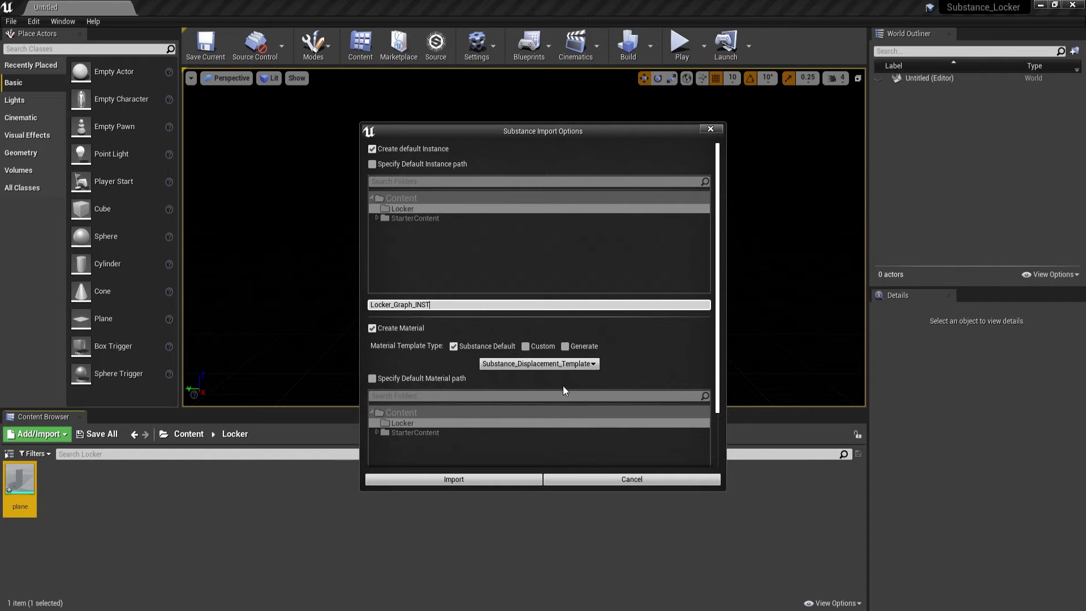
{"action": "scroll", "coordinate": [678, 358], "scroll_direction": "down", "scroll_amount": 3}
{"action": "scroll", "coordinate": [678, 358], "scroll_direction": "up", "scroll_amount": 3}
{"action": "left_click", "coordinate": [587, 365]}
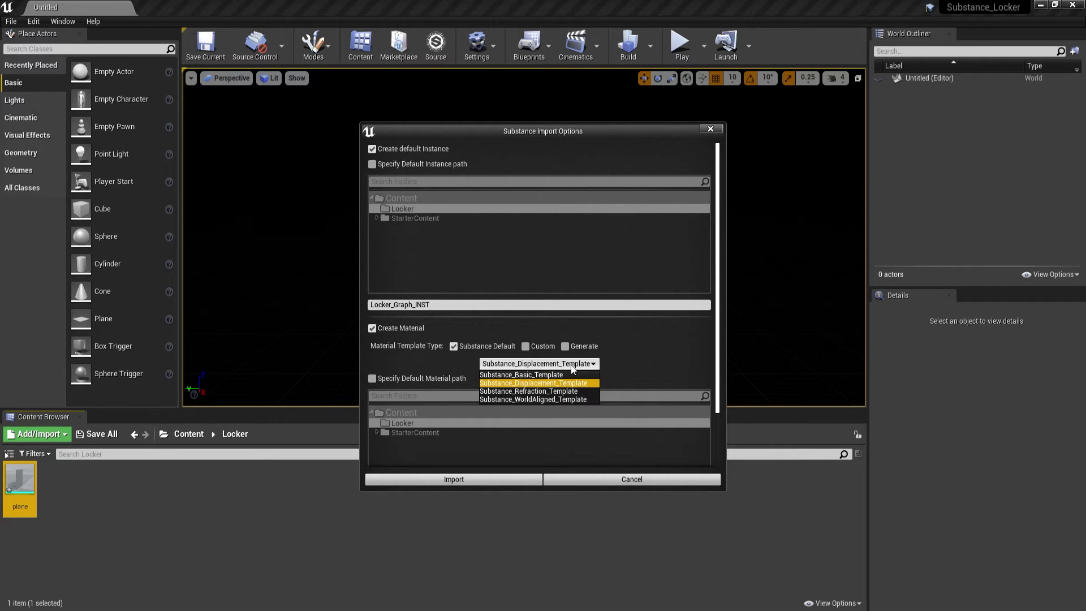
{"action": "left_click", "coordinate": [624, 370]}
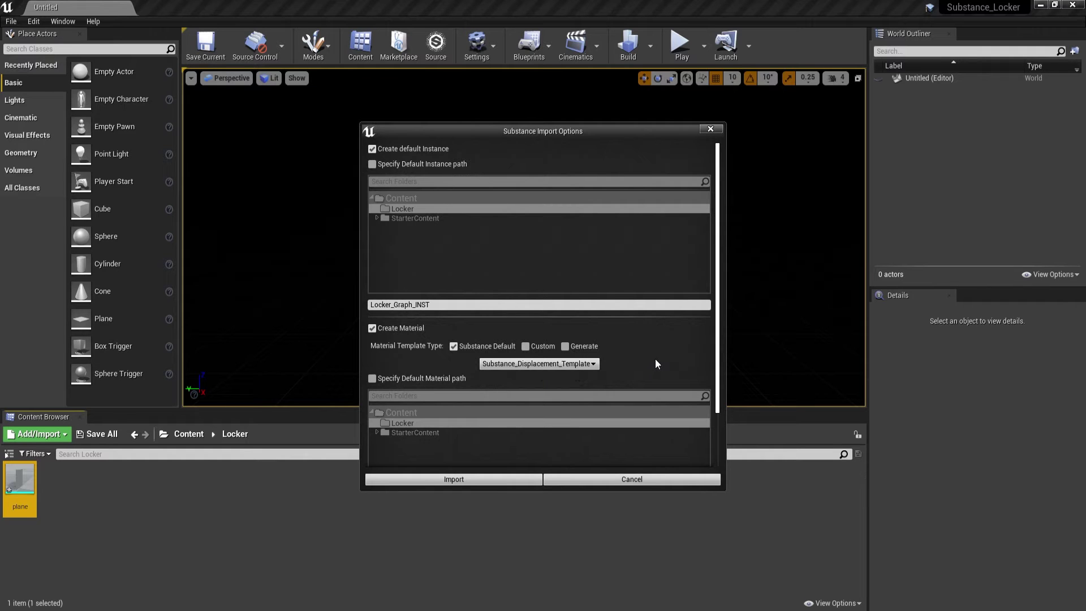
{"action": "scroll", "coordinate": [656, 364], "scroll_direction": "down", "scroll_amount": 2}
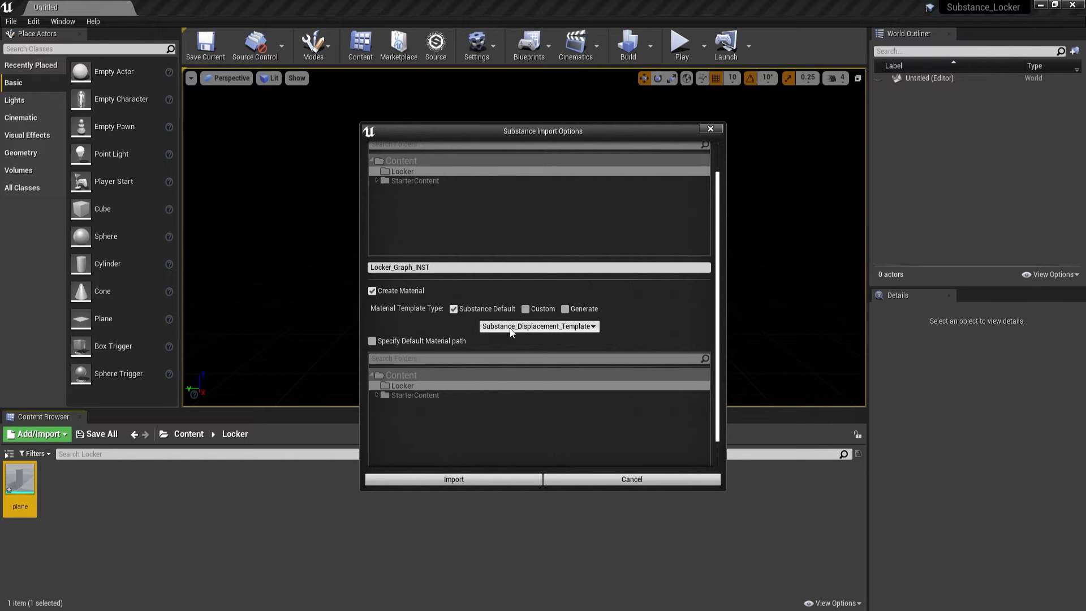
{"action": "left_click", "coordinate": [491, 480]}
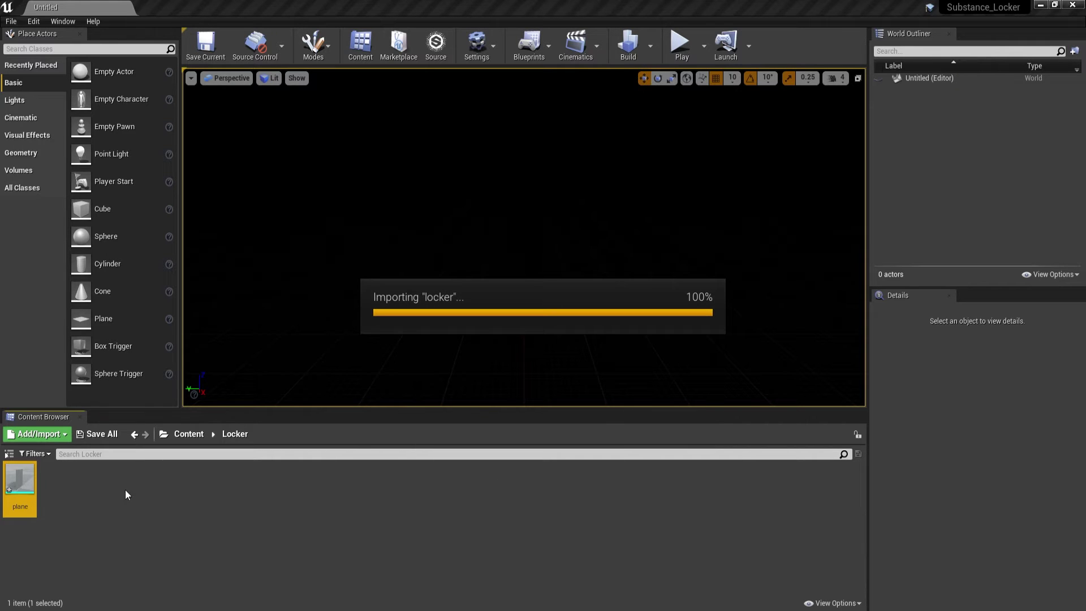
Import the Vent instance with its material also based on Substance_Displacement_Template
{"action": "left_click", "coordinate": [558, 365]}
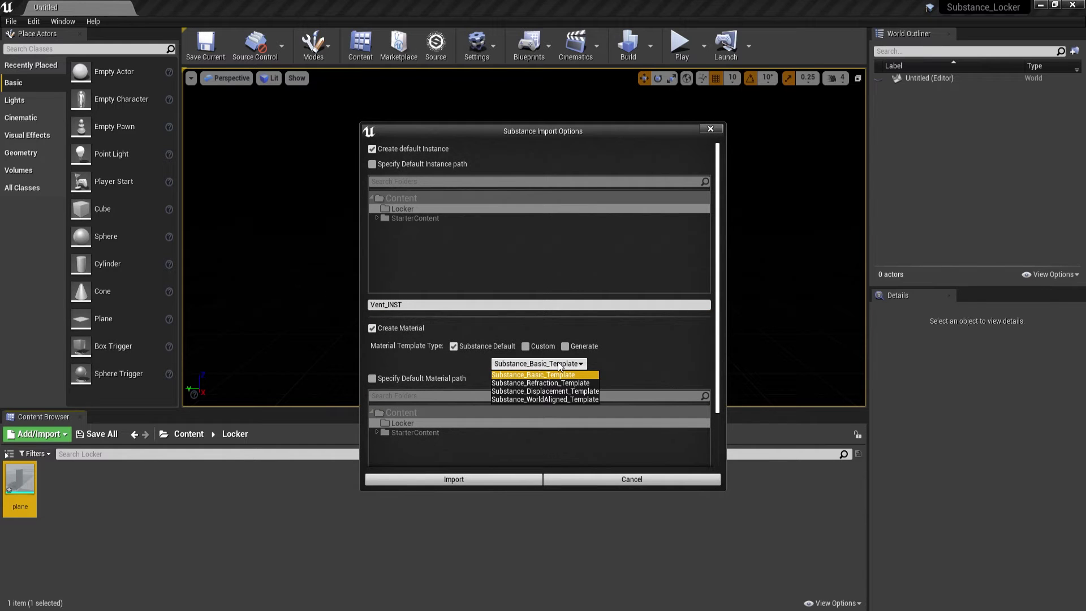
{"action": "left_click", "coordinate": [570, 392]}
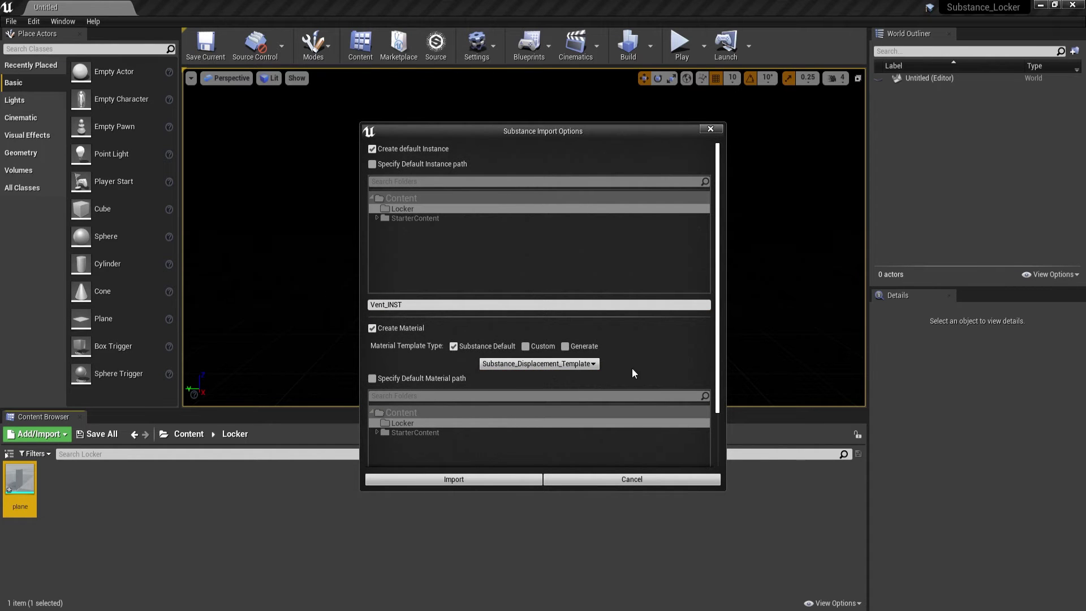
{"action": "left_click", "coordinate": [466, 480]}
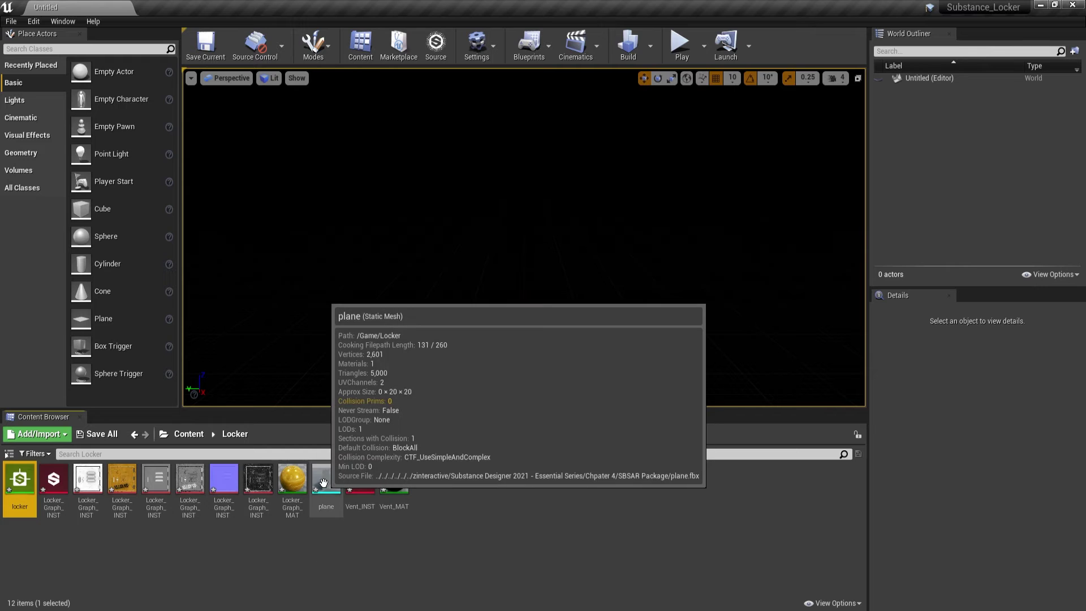
Place the plane static mesh from the Locker folder in the level at about X 350, Y 0, Z 140
{"action": "left_click_drag", "start_coordinate": [326, 481], "coordinate": [520, 255]}
{"action": "mouse_move", "coordinate": [433, 127]}
{"action": "right_mouse_down"}
{"action": "mouse_move", "coordinate": [416, 126]}
{"action": "mouse_move", "coordinate": [433, 127]}
{"action": "mouse_move", "coordinate": [431, 148]}
{"action": "right_mouse_up"}
{"action": "key", "text": "w"}
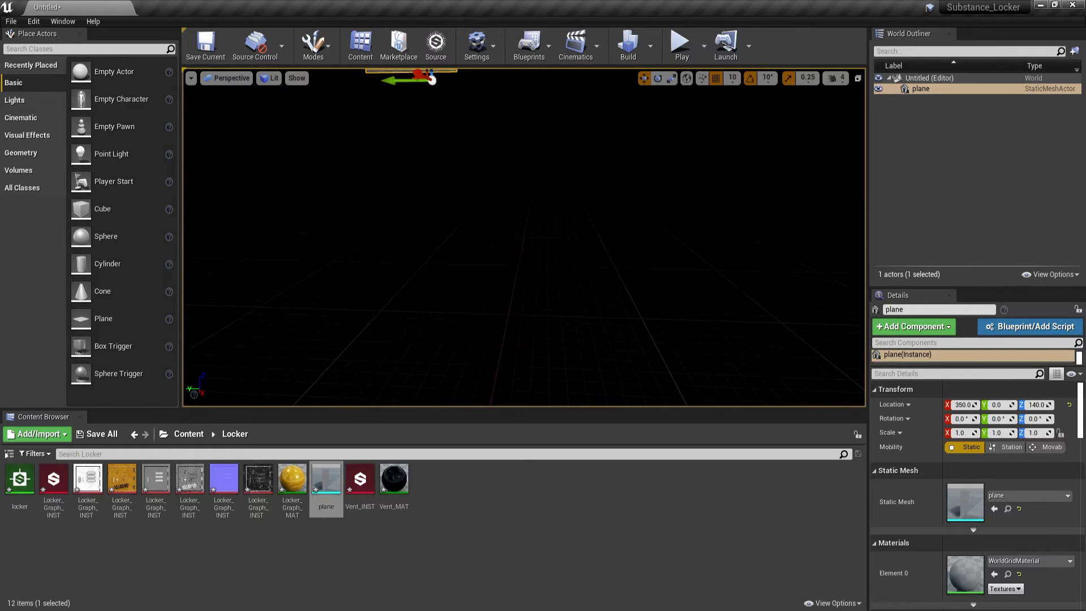
Lower the plane actor along the vertical axis to a Z location of -10
{"action": "mouse_move", "coordinate": [508, 175]}
{"action": "right_mouse_down"}
{"action": "mouse_move", "coordinate": [526, 152]}
{"action": "mouse_move", "coordinate": [509, 142]}
{"action": "mouse_move", "coordinate": [511, 172]}
{"action": "right_mouse_up"}
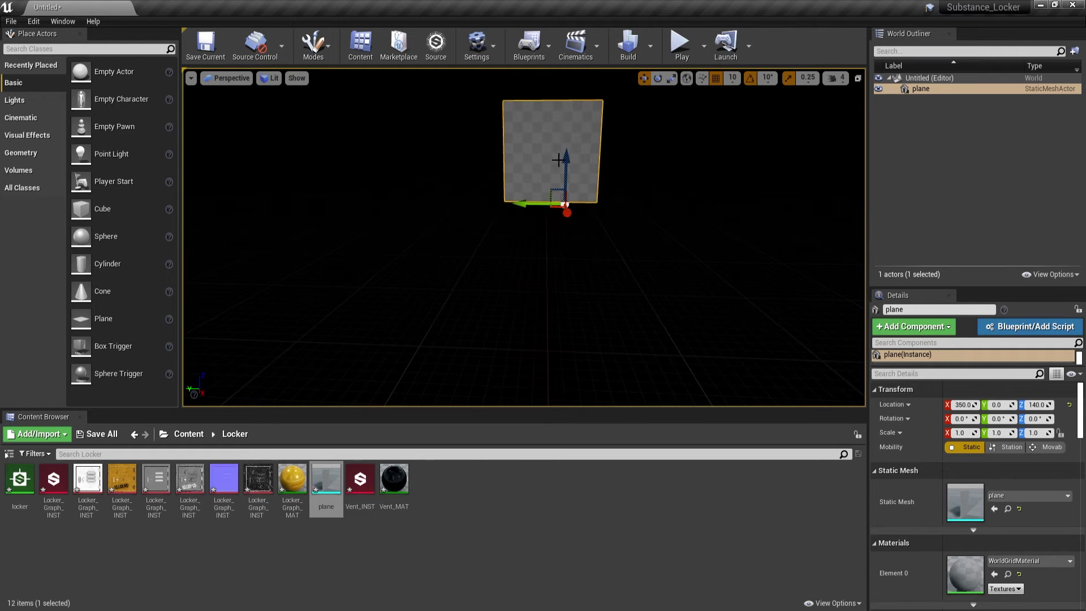
{"action": "left_click_drag", "start_coordinate": [567, 165], "coordinate": [569, 291]}
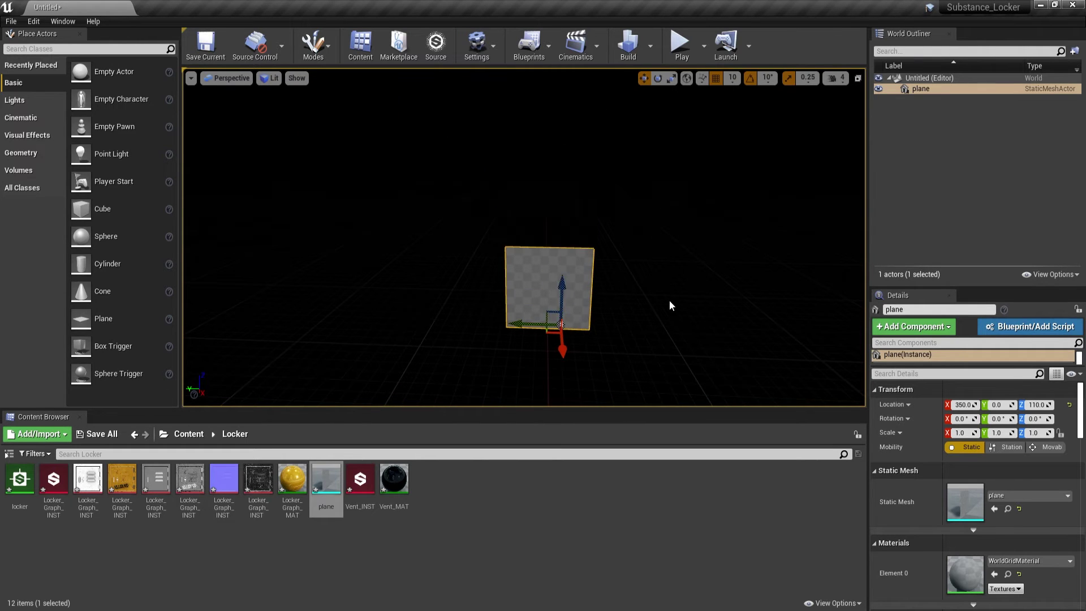
{"action": "right_click_drag", "start_coordinate": [655, 284], "coordinate": [653, 275]}
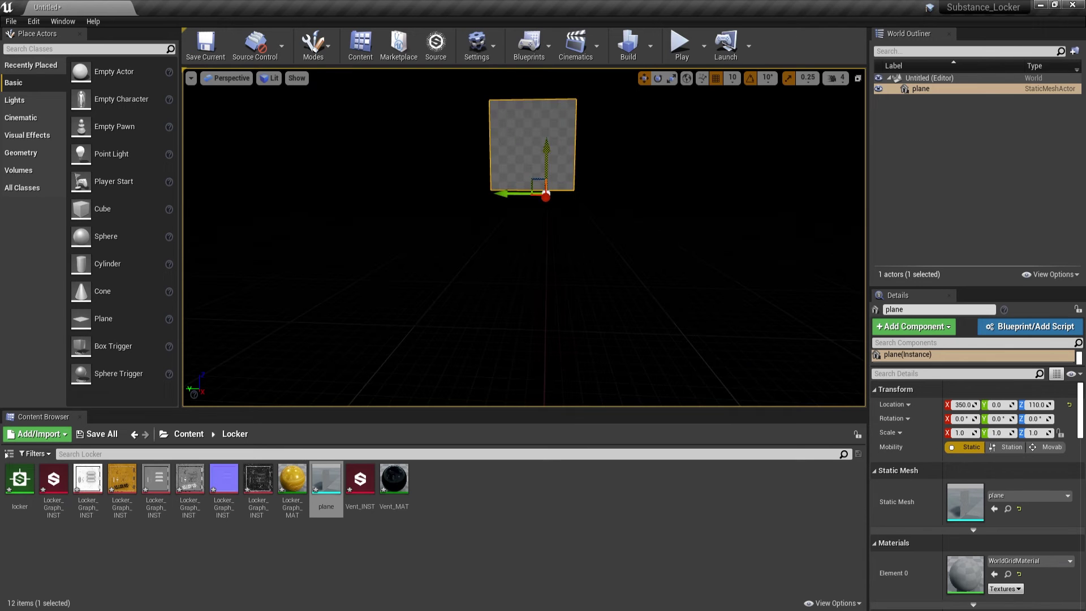
{"action": "left_click_drag", "start_coordinate": [548, 150], "coordinate": [550, 262]}
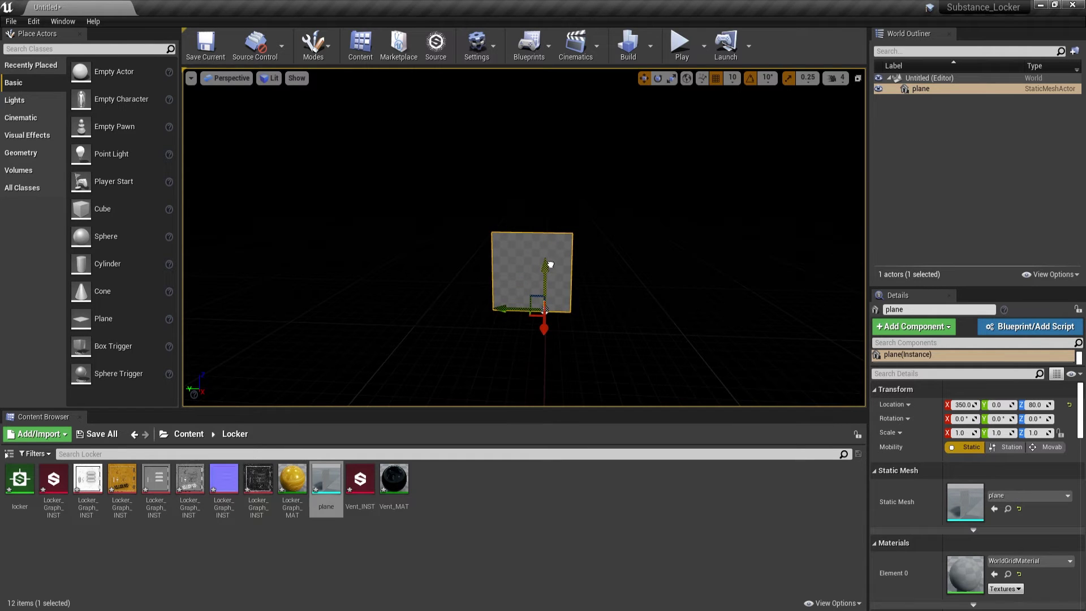
{"action": "right_click_drag", "start_coordinate": [626, 273], "coordinate": [614, 317]}
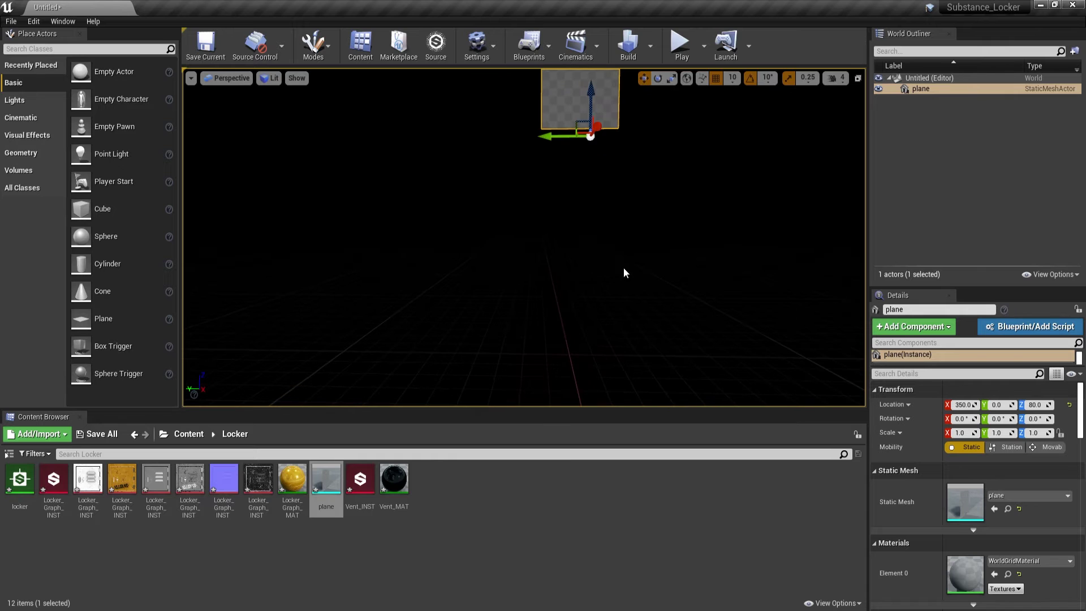
{"action": "left_click_drag", "start_coordinate": [590, 116], "coordinate": [601, 317]}
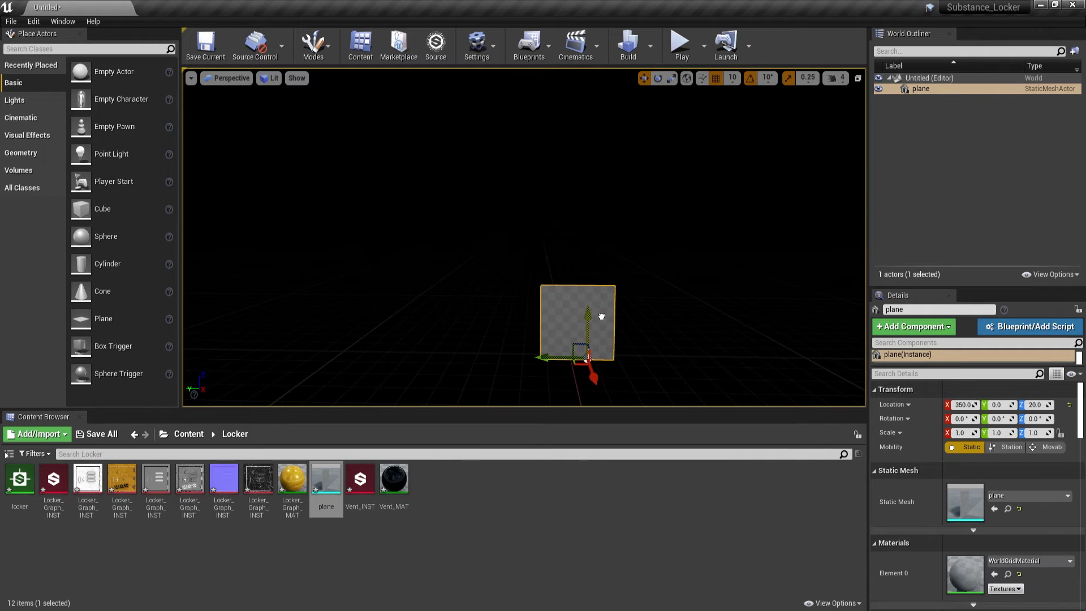
{"action": "right_click_drag", "start_coordinate": [602, 317], "coordinate": [598, 341]}
{"action": "left_click_drag", "start_coordinate": [574, 154], "coordinate": [586, 250]}
{"action": "right_click_drag", "start_coordinate": [587, 252], "coordinate": [594, 291]}
{"action": "middle_click_drag", "start_coordinate": [594, 291], "coordinate": [548, 279]}
{"action": "right_click_drag", "start_coordinate": [548, 280], "coordinate": [572, 275], "text": "alt"}
{"action": "middle_click_drag", "start_coordinate": [573, 274], "coordinate": [537, 317]}
{"action": "right_click_drag", "start_coordinate": [566, 294], "coordinate": [490, 412]}
Open the Locker_Graph_MAT material instance in its editor with the whole window in view
{"action": "left_click", "coordinate": [298, 487]}
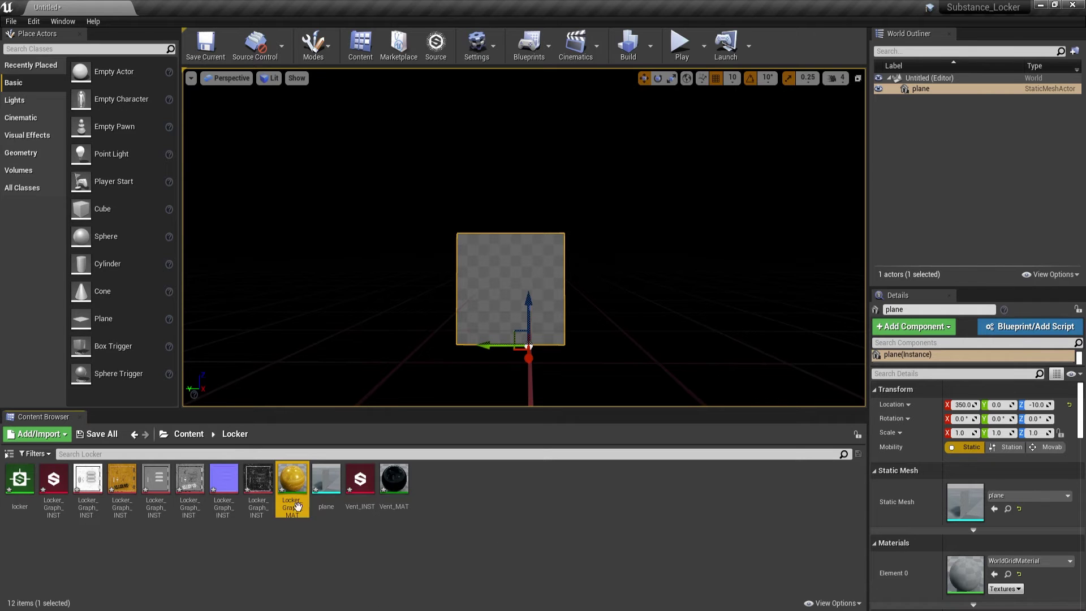
{"action": "double_click", "coordinate": [298, 505]}
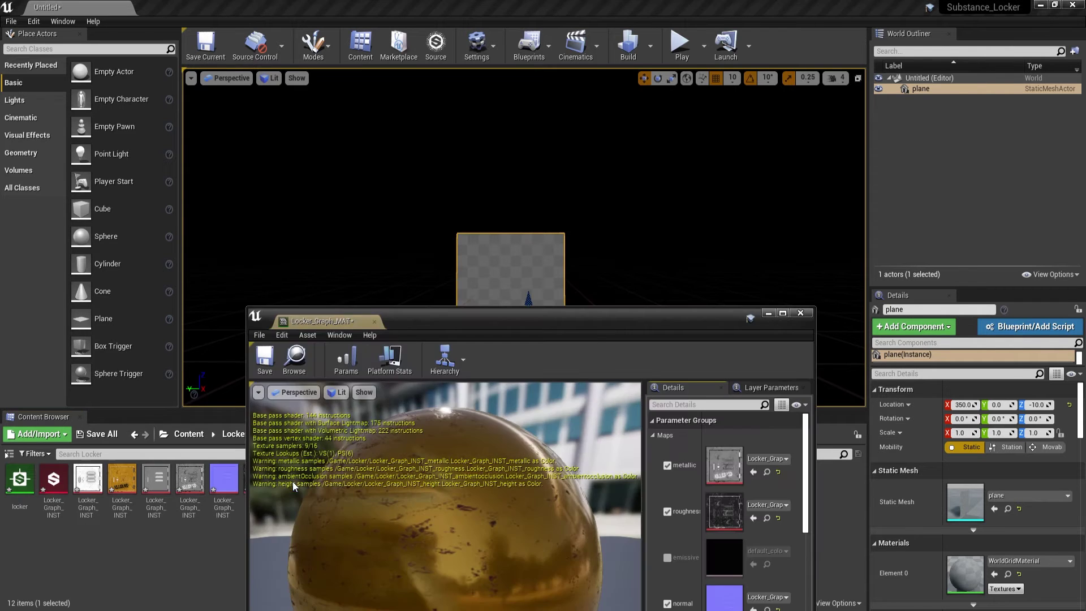
{"action": "left_click_drag", "start_coordinate": [603, 313], "coordinate": [622, 49]}
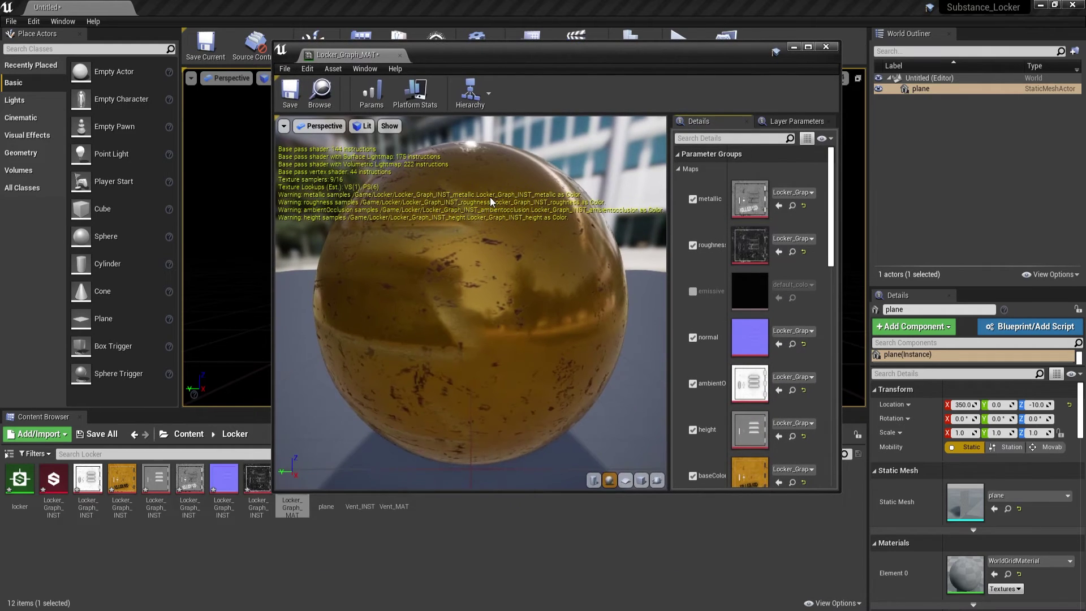
{"action": "scroll", "coordinate": [490, 198], "scroll_direction": "down", "scroll_amount": 5}
{"action": "scroll", "coordinate": [490, 198], "scroll_direction": "up", "scroll_amount": 3}
{"action": "left_click_drag", "start_coordinate": [459, 239], "coordinate": [566, 239]}
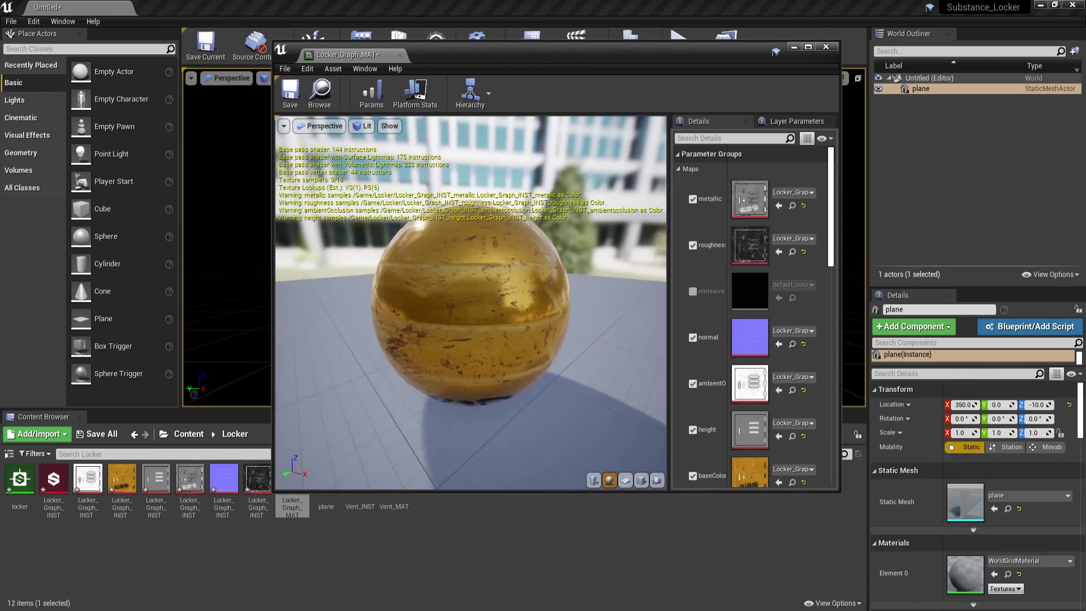
Enable the tessellation and displacement parameter overrides of the Locker_Graph_MAT material
{"action": "scroll", "coordinate": [832, 244], "scroll_direction": "down", "scroll_amount": 1}
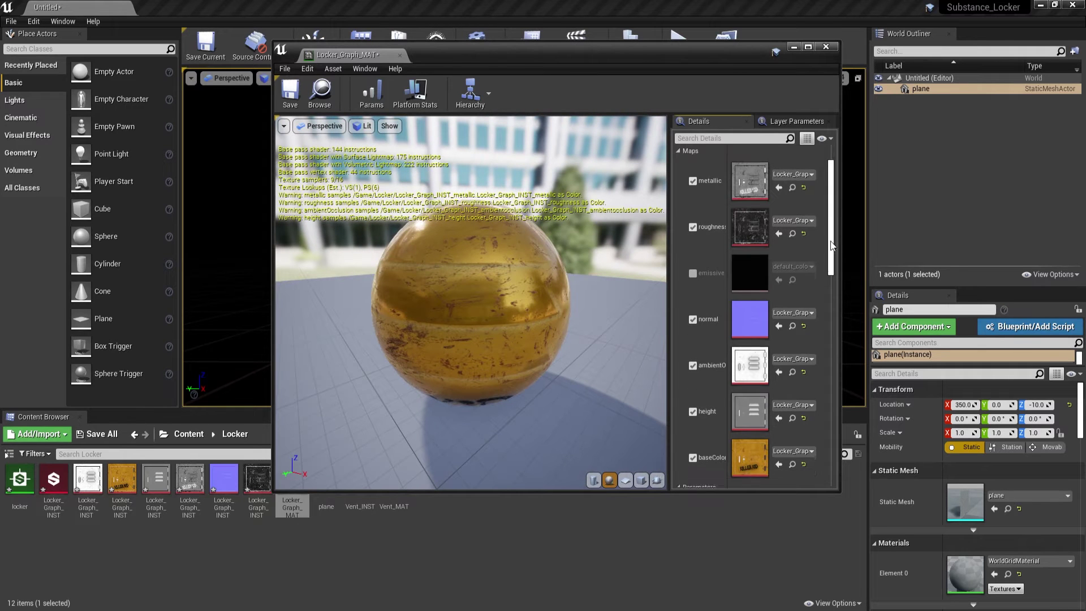
{"action": "left_click_drag", "start_coordinate": [831, 244], "coordinate": [823, 304]}
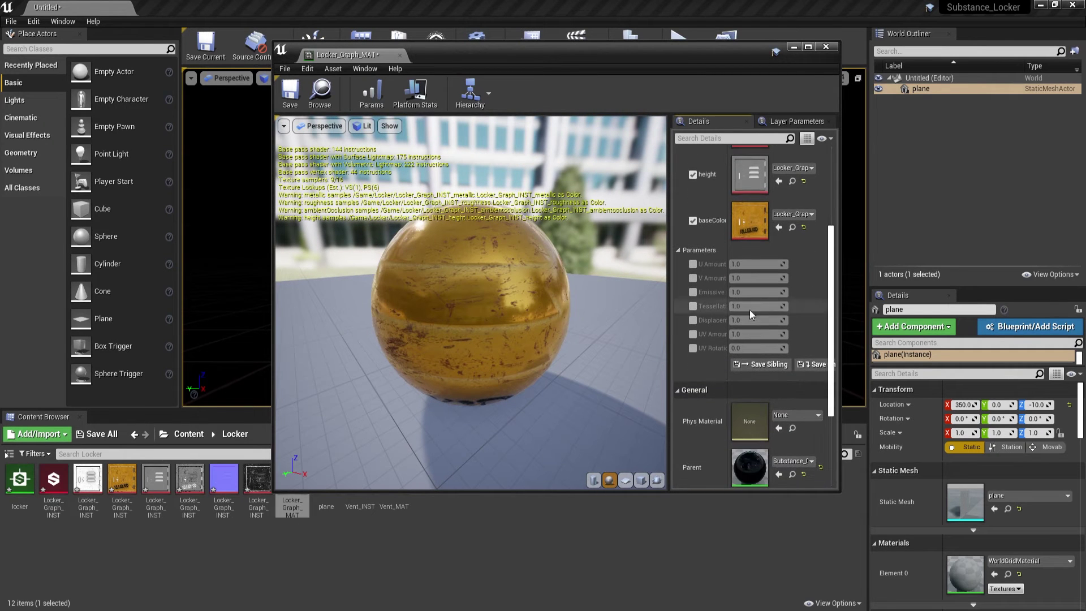
{"action": "left_click", "coordinate": [693, 306]}
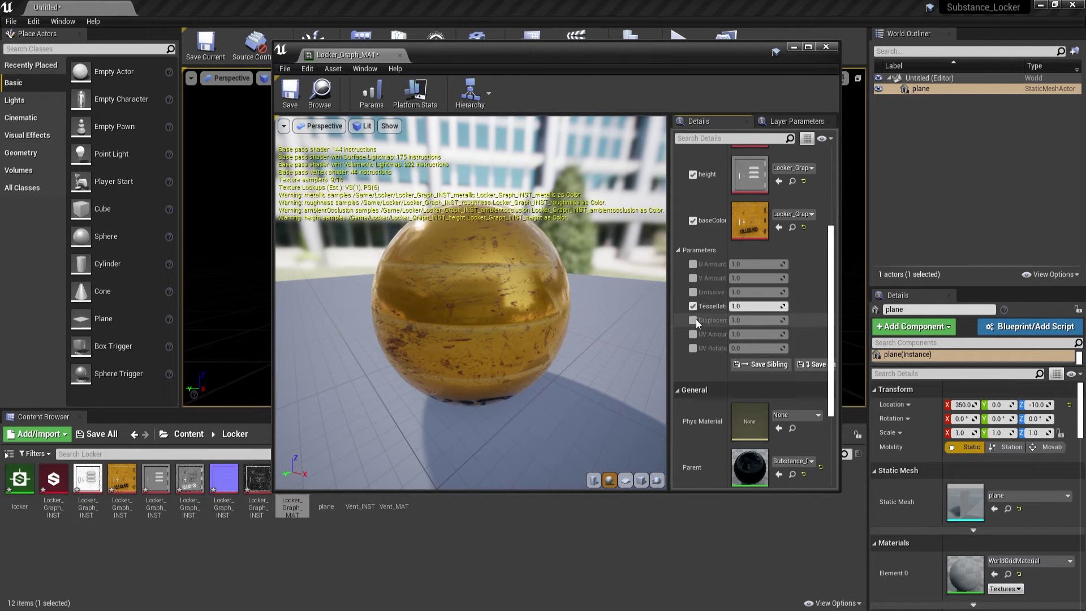
{"action": "left_click", "coordinate": [693, 320]}
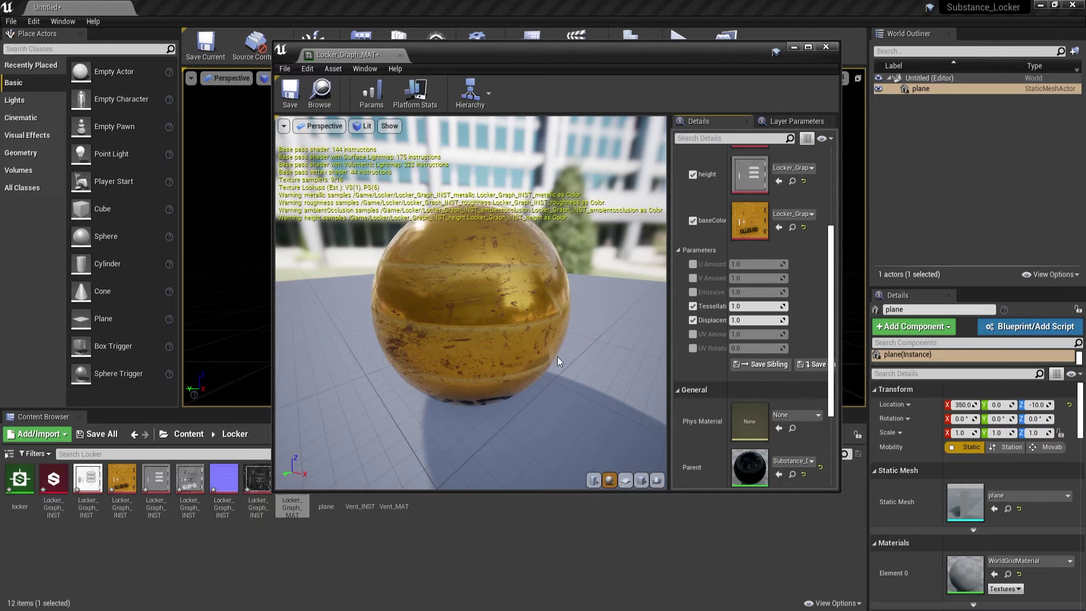
Set the Locker_Graph_MAT tessellation to 500 and its displacement to 5
{"action": "left_click_drag", "start_coordinate": [481, 305], "coordinate": [529, 365]}
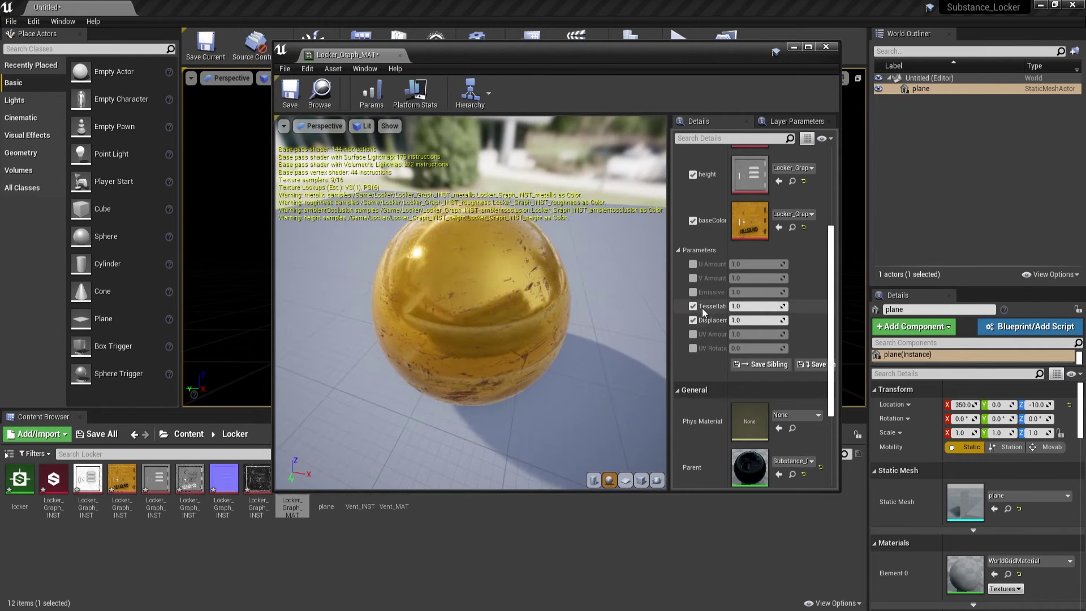
{"action": "left_click", "coordinate": [744, 306]}
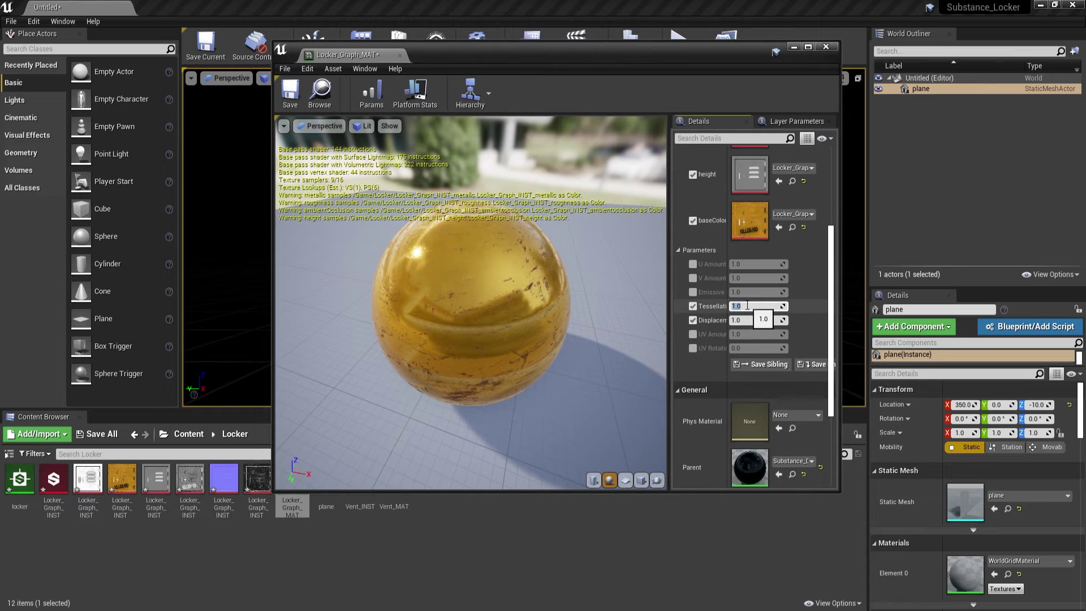
{"action": "type", "text": "500"}
{"action": "key", "text": "Return"}
{"action": "left_click", "coordinate": [751, 320]}
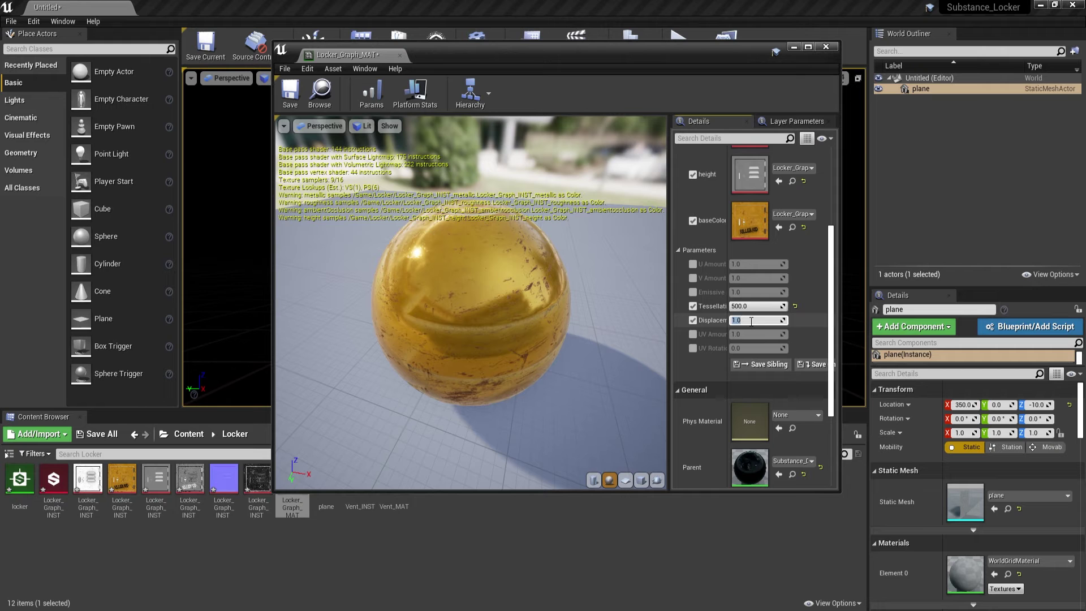
{"action": "type", "text": "5"}
{"action": "key", "text": "Return"}
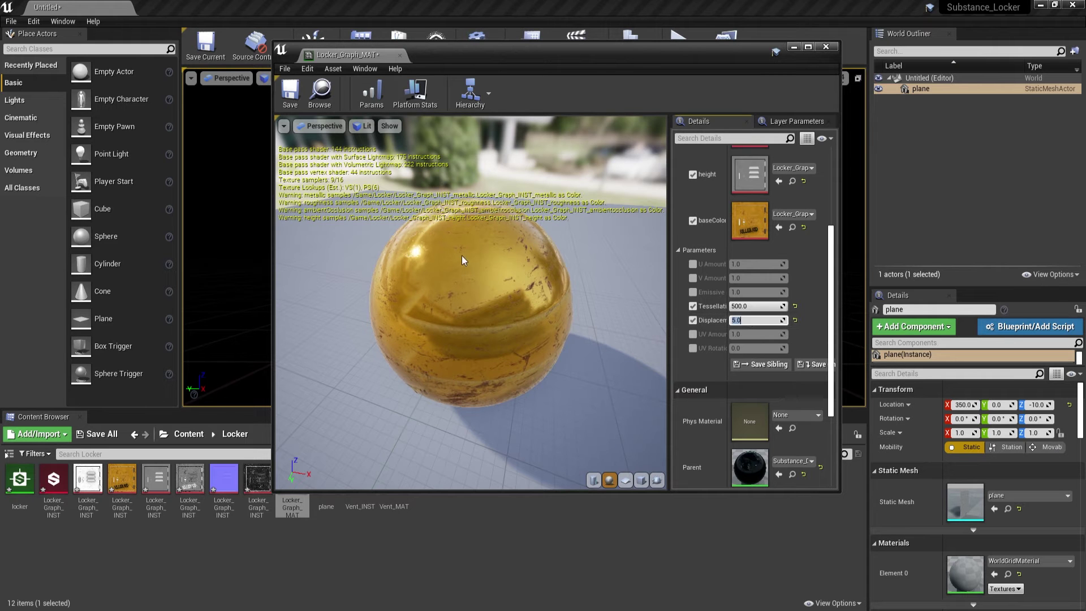
Check the displacement on the preview sphere and raise the displacement value to 10
{"action": "left_click_drag", "start_coordinate": [305, 294], "coordinate": [341, 277]}
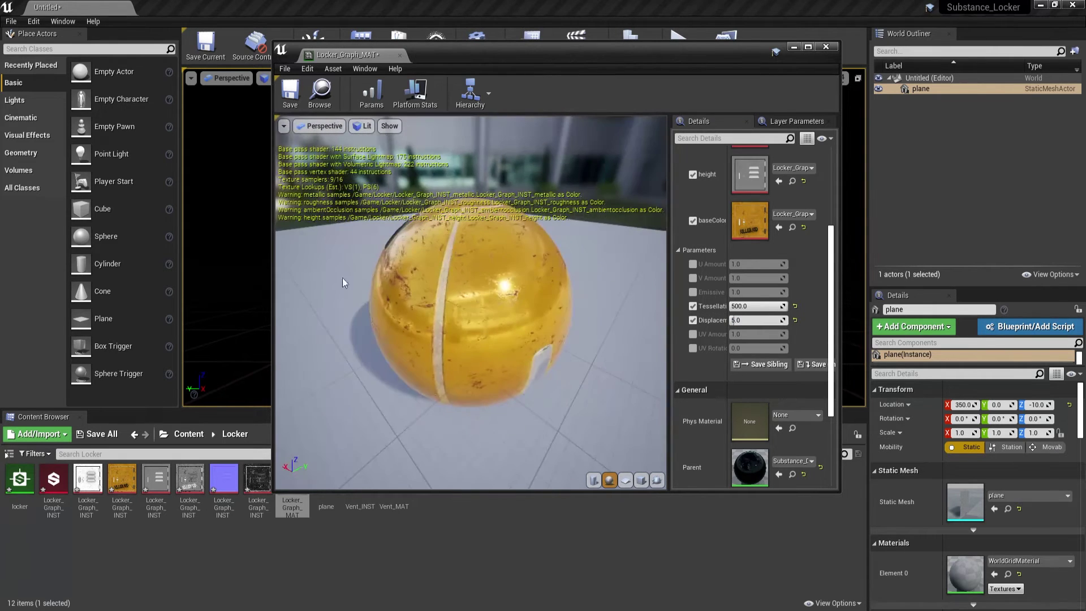
{"action": "left_click", "coordinate": [162, 290]}
{"action": "left_click_drag", "start_coordinate": [424, 277], "coordinate": [624, 332]}
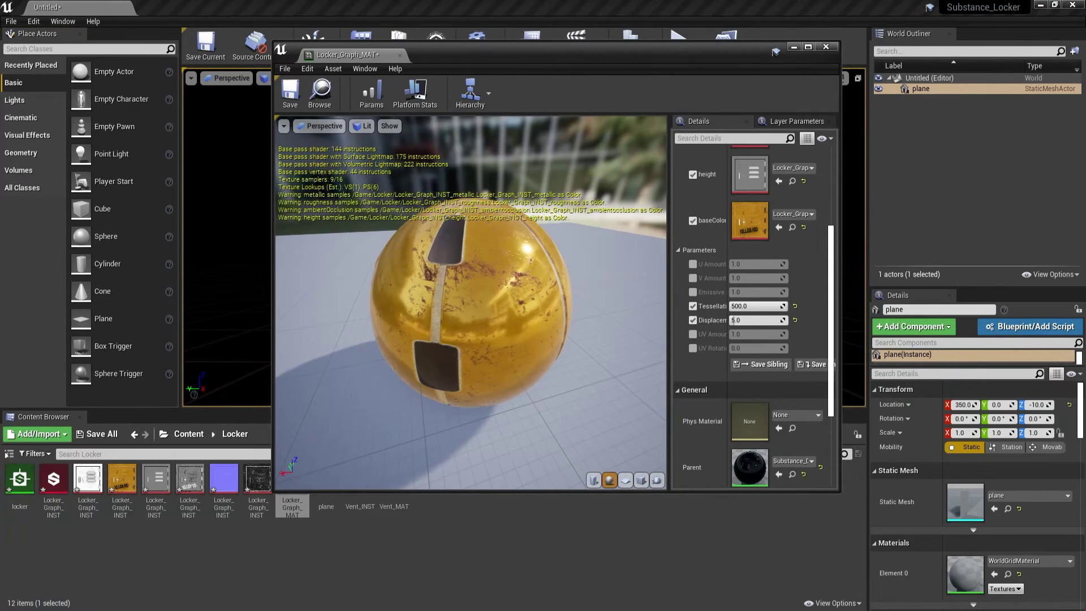
{"action": "left_click", "coordinate": [764, 321]}
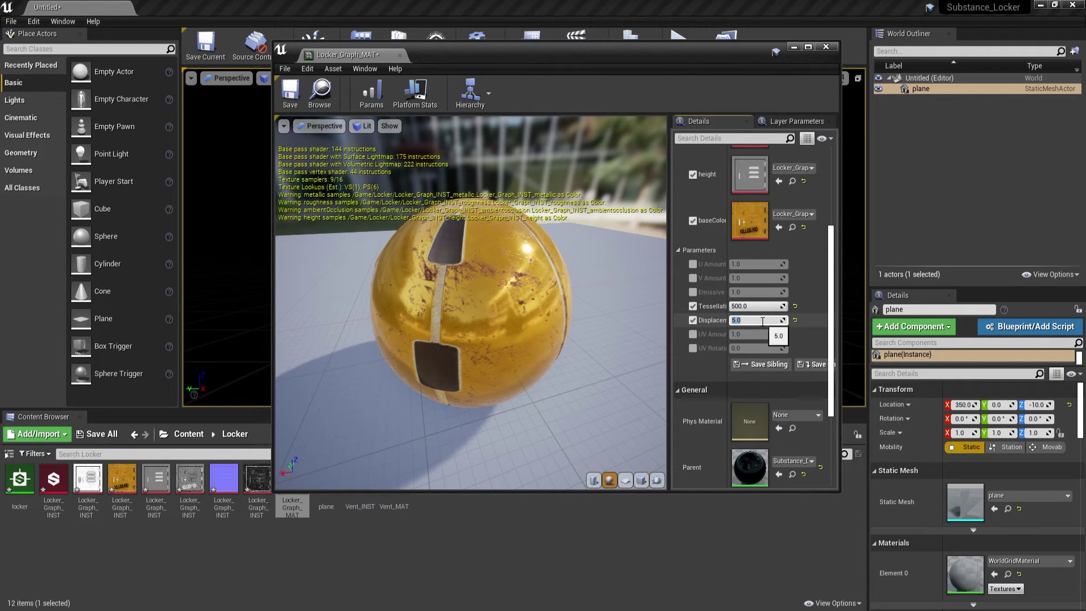
{"action": "type", "text": "10"}
{"action": "key", "text": "Return"}
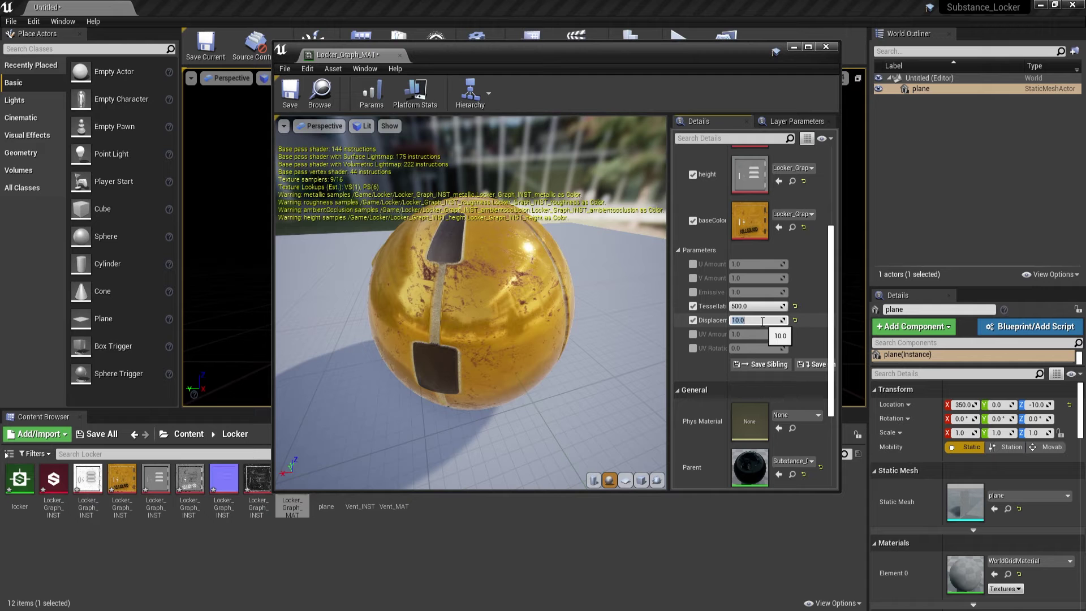
Set the displacement parameter to 50 and check the effect on the preview sphere
{"action": "type", "text": "50"}
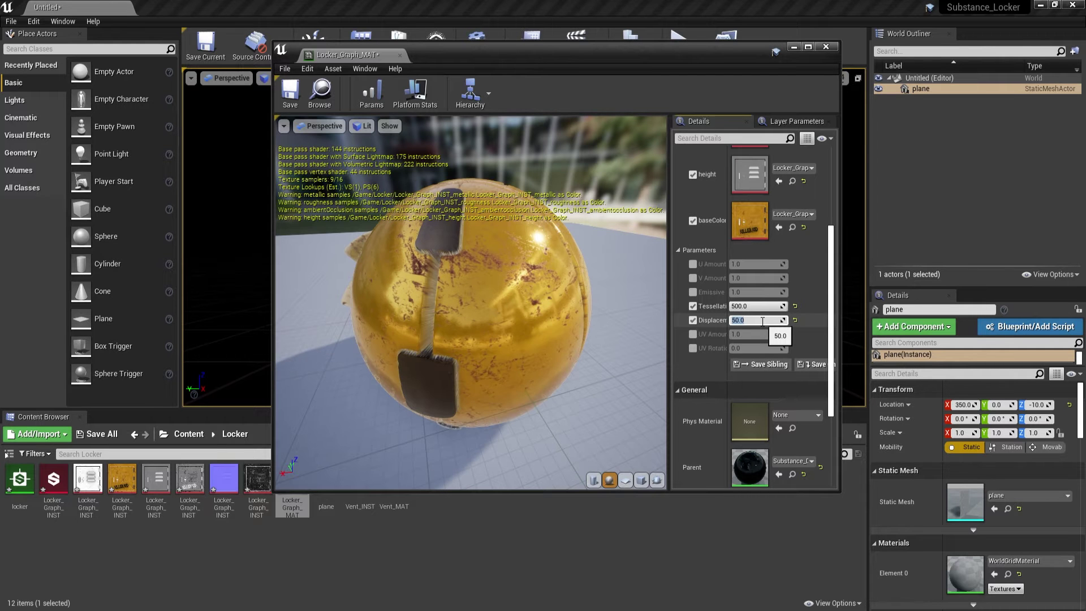
{"action": "key", "text": "Return"}
{"action": "mouse_move", "coordinate": [470, 306]}
{"action": "left_mouse_down"}
{"action": "mouse_move", "coordinate": [527, 299]}
{"action": "mouse_move", "coordinate": [498, 317]}
{"action": "mouse_move", "coordinate": [430, 308]}
{"action": "mouse_move", "coordinate": [474, 304]}
{"action": "mouse_move", "coordinate": [464, 340]}
{"action": "mouse_move", "coordinate": [396, 345]}
{"action": "mouse_move", "coordinate": [404, 325]}
{"action": "mouse_move", "coordinate": [470, 314]}
{"action": "left_mouse_up"}
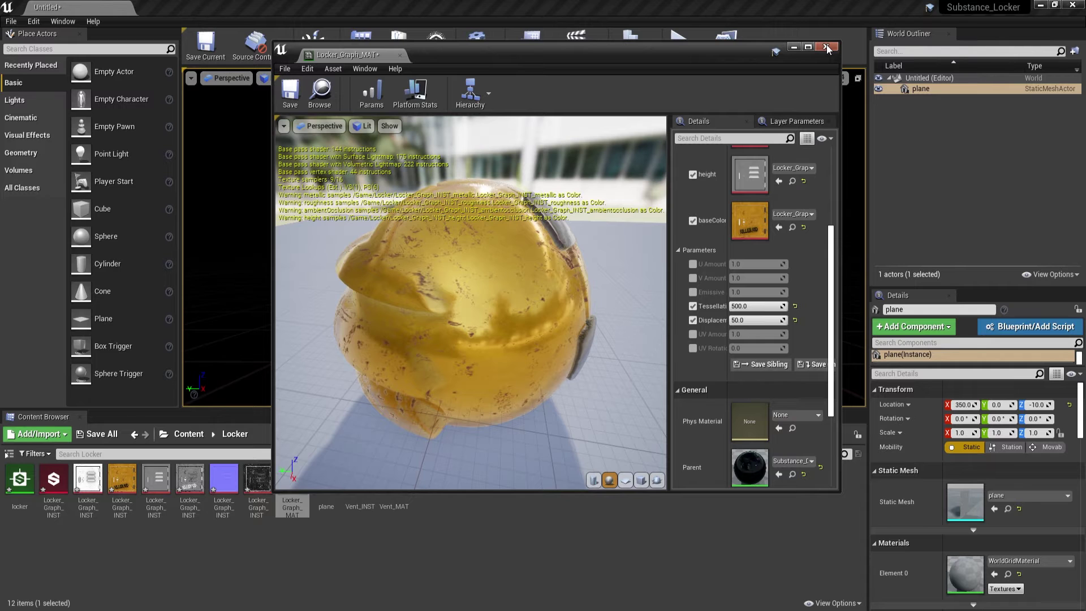
Save the Locker_Graph_MAT changes and create a material instance from it named MAT-Locker
{"action": "left_click", "coordinate": [289, 91]}
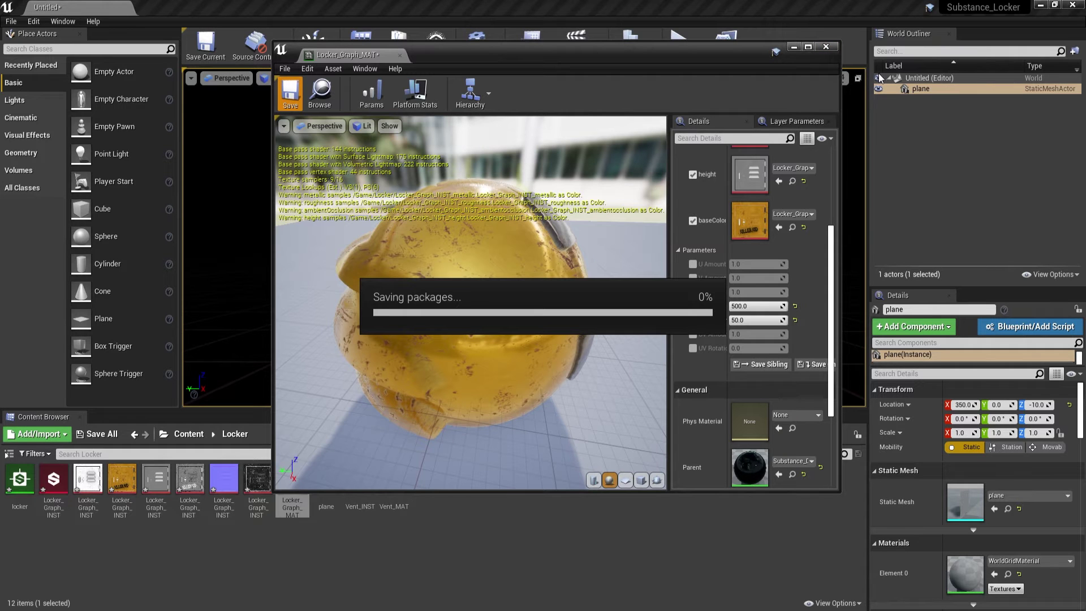
{"action": "left_click", "coordinate": [826, 46]}
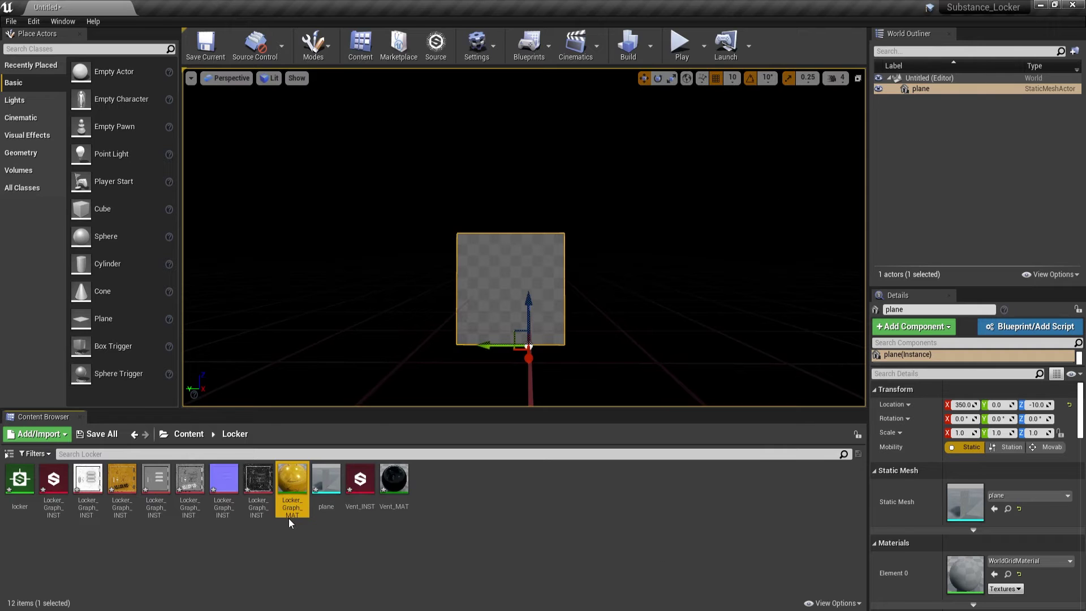
{"action": "right_click", "coordinate": [298, 480]}
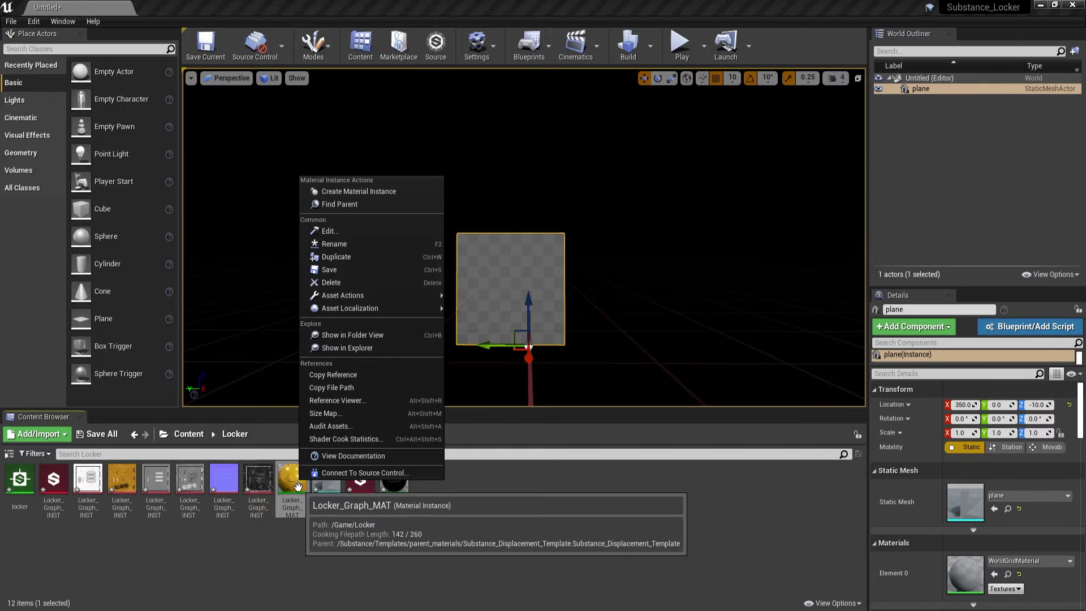
{"action": "left_click", "coordinate": [392, 192]}
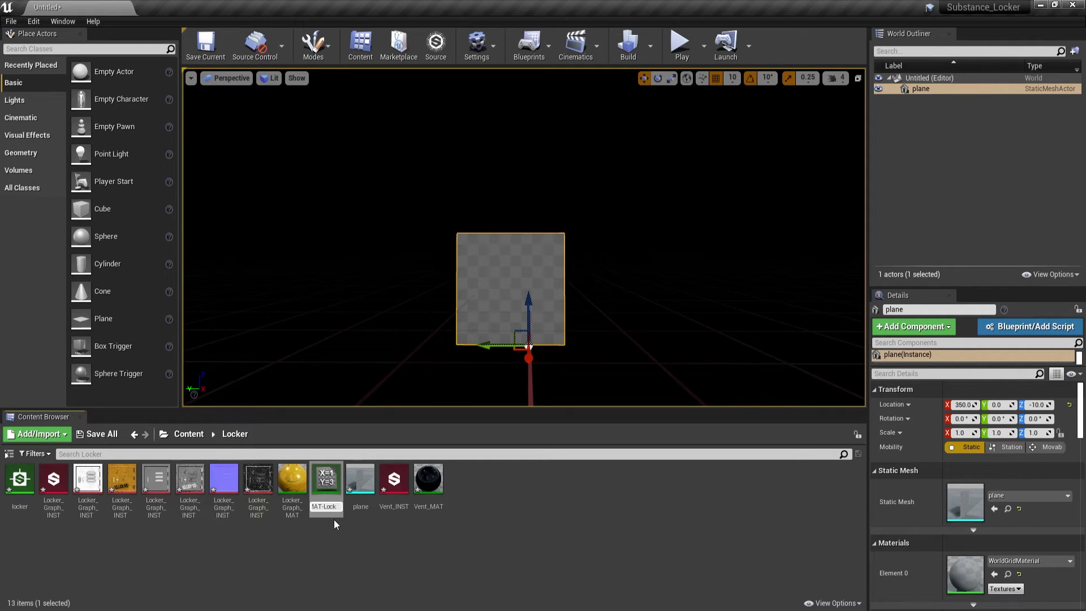
{"action": "type", "text": "er"}
{"action": "key", "text": "Return"}
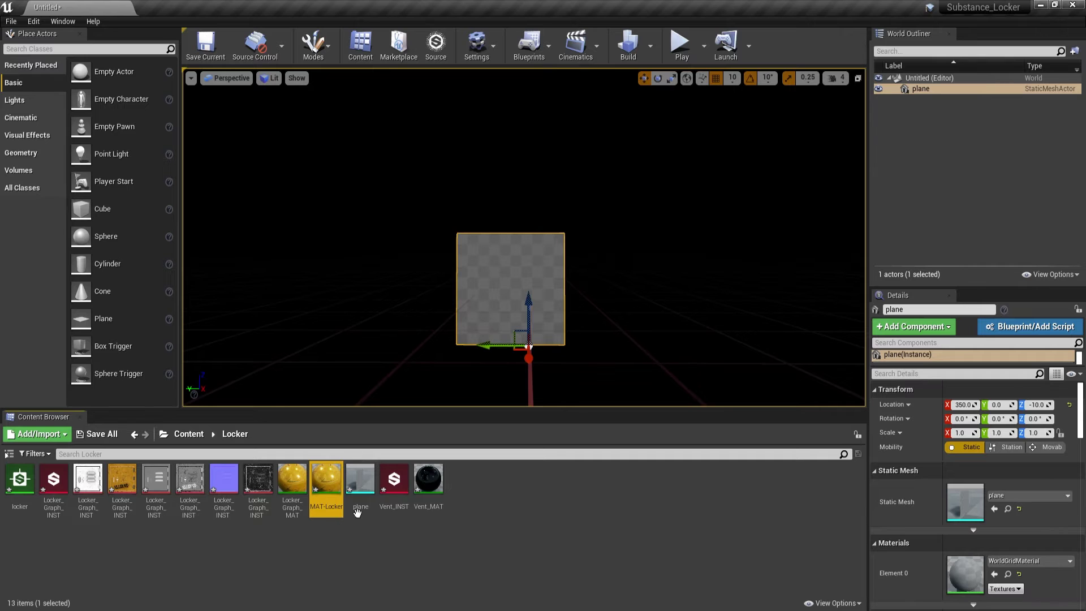
Examine the parameters and parent material of the MAT-Locker instance
{"action": "double_click", "coordinate": [331, 489]}
{"action": "scroll", "coordinate": [542, 222], "scroll_direction": "down", "scroll_amount": 5}
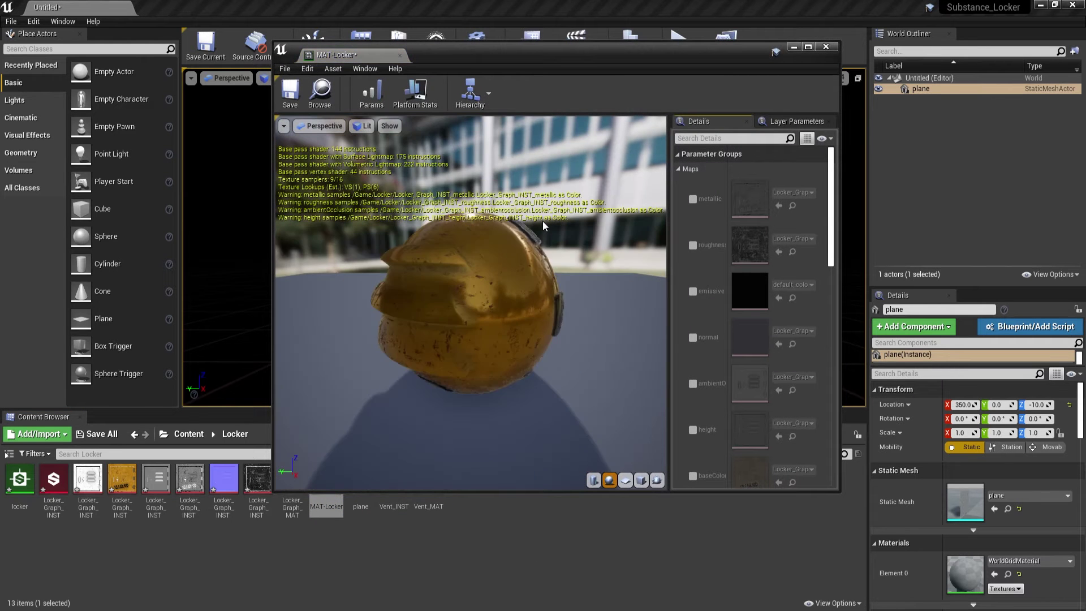
{"action": "left_click_drag", "start_coordinate": [830, 222], "coordinate": [814, 332]}
{"action": "scroll", "coordinate": [716, 233], "scroll_direction": "up", "scroll_amount": 2}
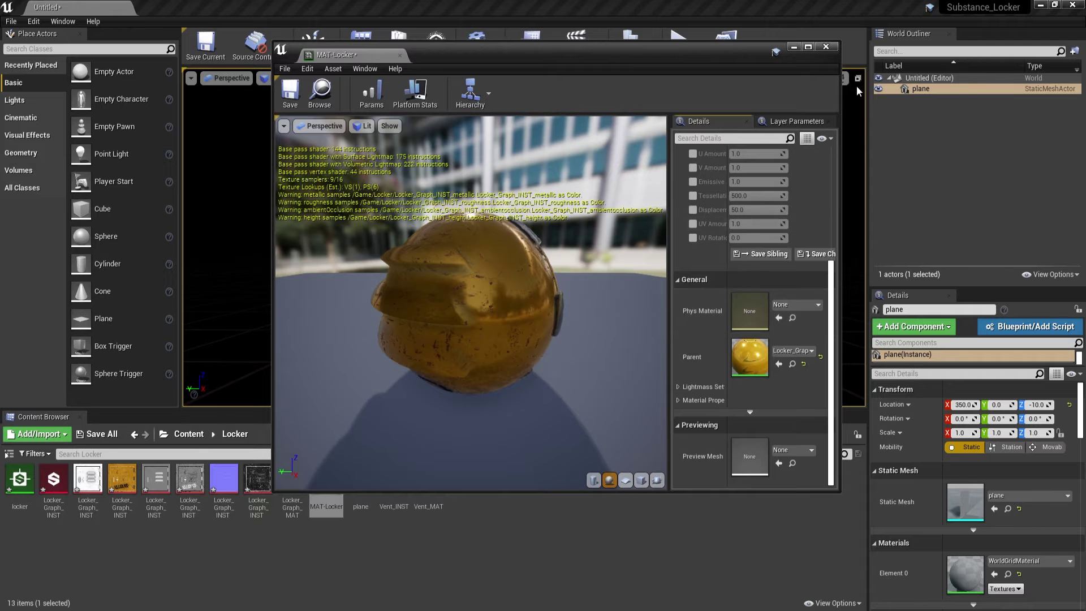
{"action": "left_click", "coordinate": [826, 46]}
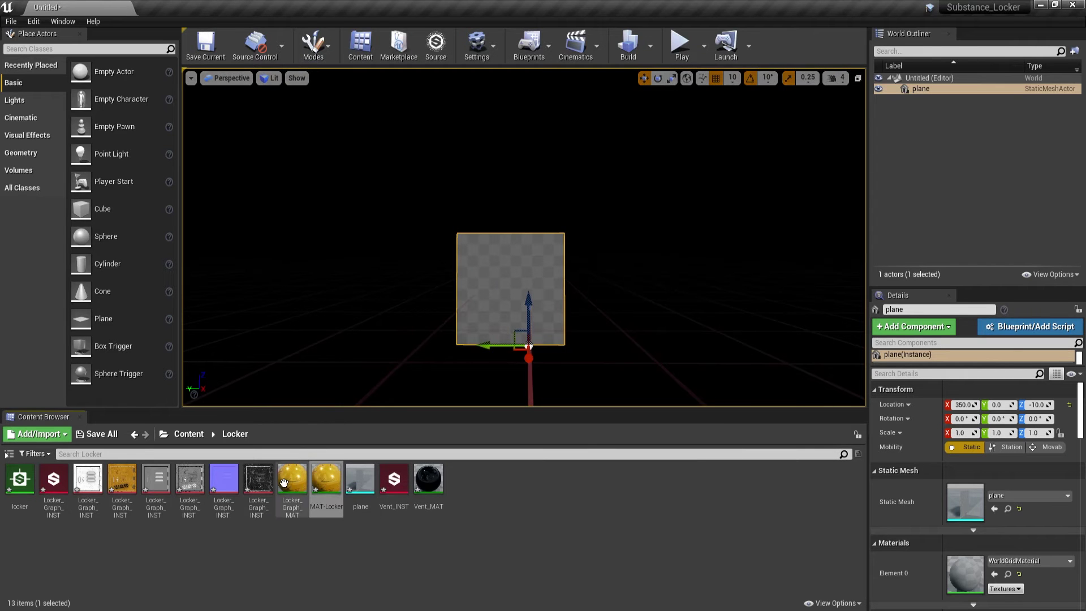
Apply the Locker_Graph_MAT material to the plane and inspect its displacement from several angles
{"action": "left_click_drag", "start_coordinate": [292, 480], "coordinate": [489, 260]}
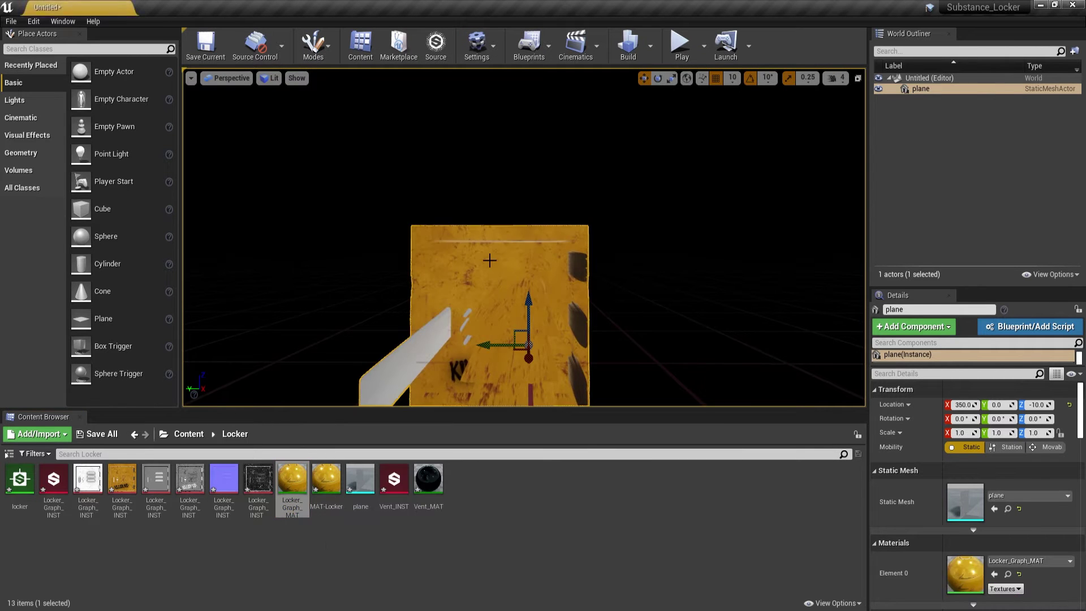
{"action": "mouse_move", "coordinate": [548, 305]}
{"action": "right_mouse_down"}
{"action": "mouse_move", "coordinate": [600, 272]}
{"action": "mouse_move", "coordinate": [548, 305]}
{"action": "right_mouse_up"}
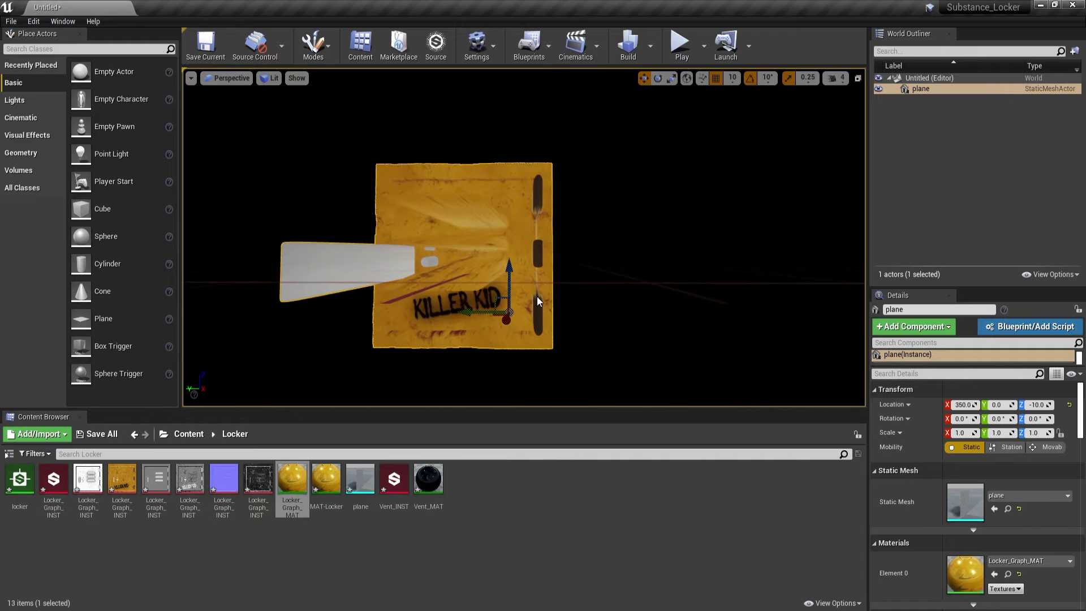
{"action": "middle_click_drag", "start_coordinate": [538, 296], "coordinate": [628, 249]}
{"action": "scroll", "coordinate": [581, 283], "scroll_direction": "down", "scroll_amount": 3}
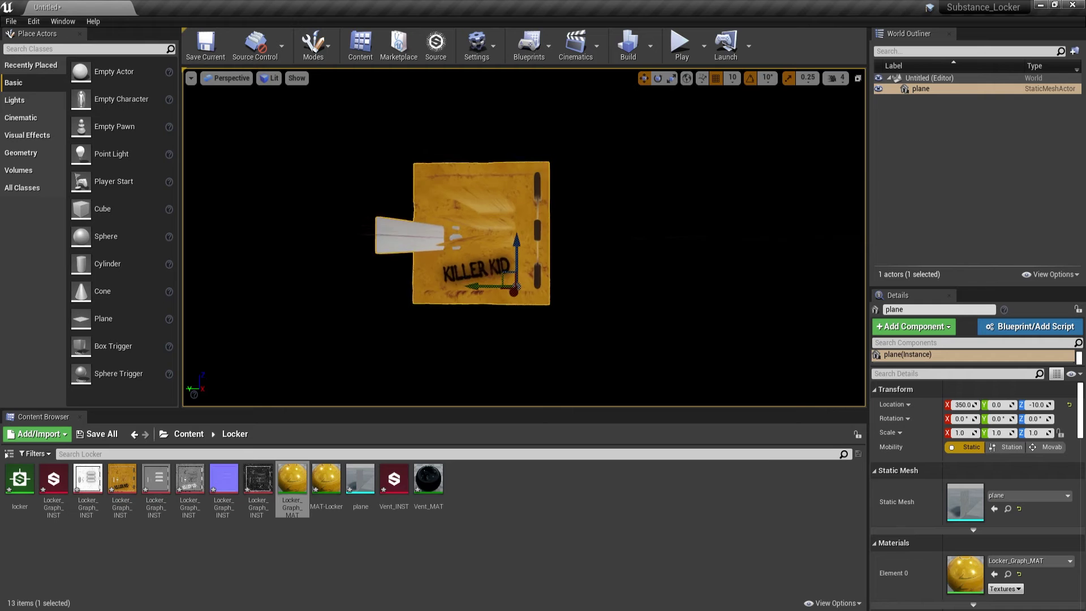
{"action": "scroll", "coordinate": [581, 283], "scroll_direction": "down", "scroll_amount": 3}
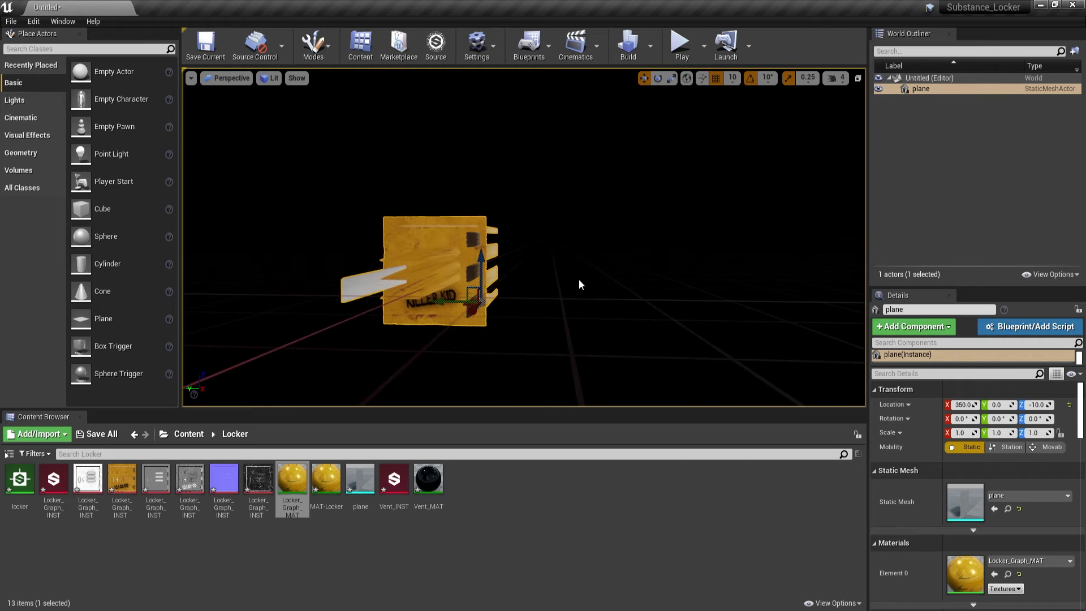
Set the Locker_Graph_MAT displacement to 5 and inspect the plane up close
{"action": "double_click", "coordinate": [297, 477]}
{"action": "left_click_drag", "start_coordinate": [650, 59], "coordinate": [872, 42]}
{"action": "left_click_drag", "start_coordinate": [1062, 208], "coordinate": [1059, 289]}
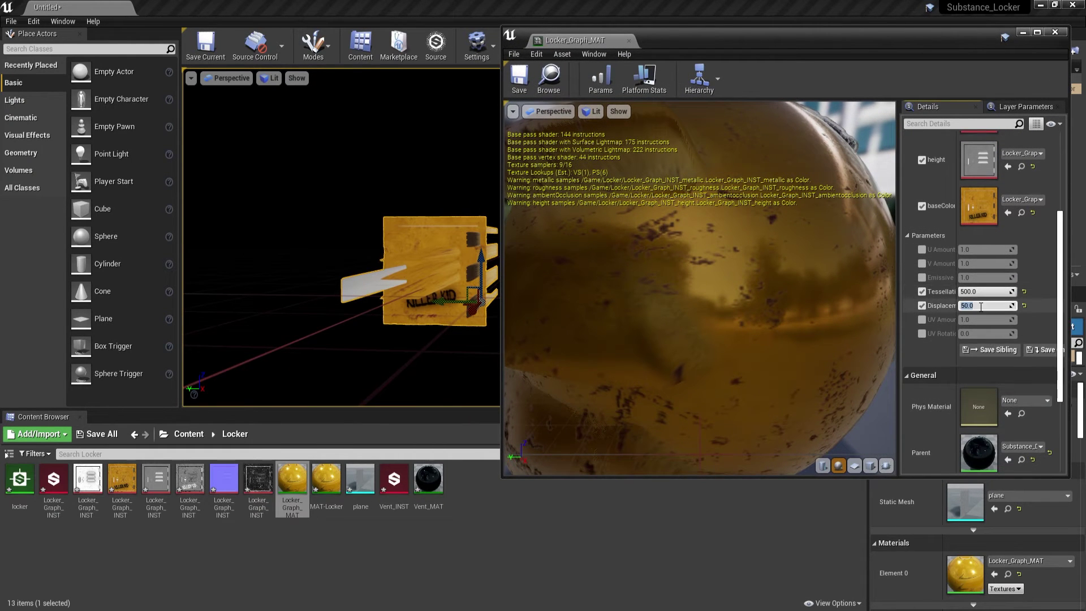
{"action": "key", "text": "Return"}
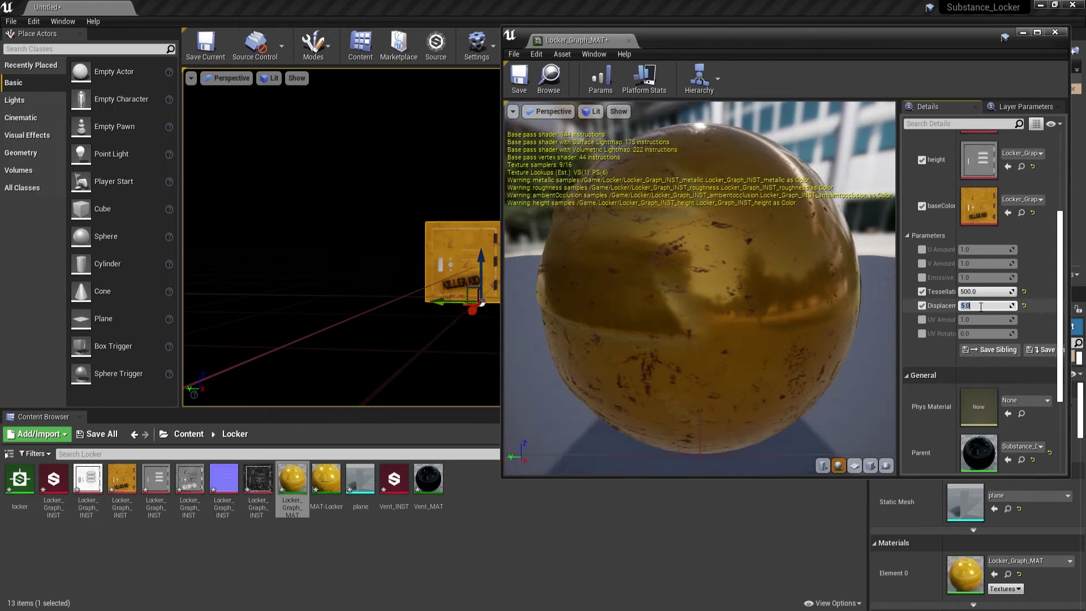
{"action": "right_click_drag", "start_coordinate": [420, 270], "coordinate": [406, 261]}
{"action": "key", "text": "w"}
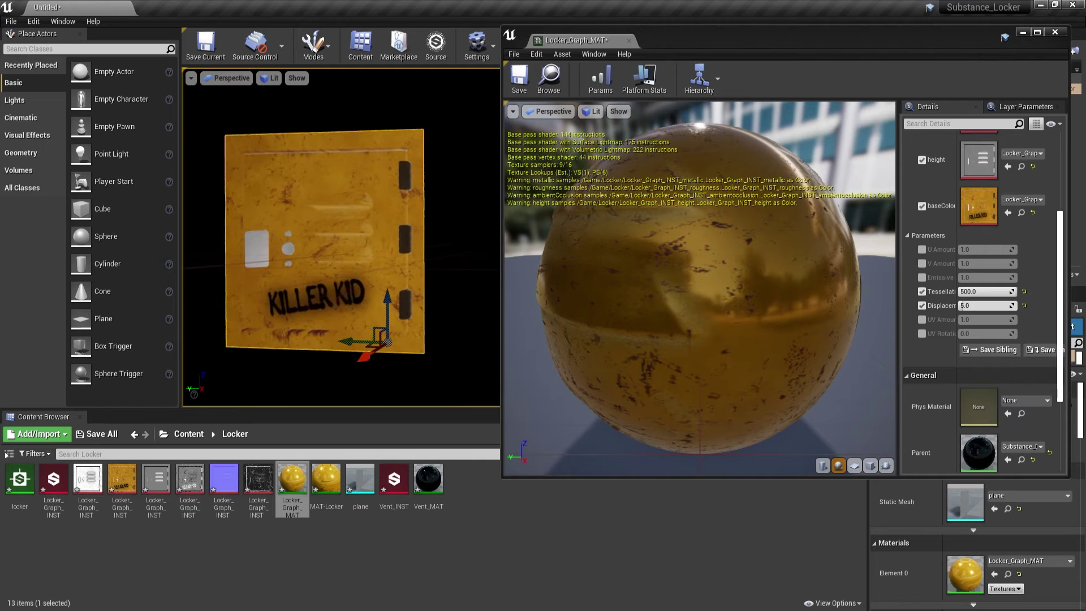
{"action": "left_click", "coordinate": [1057, 35]}
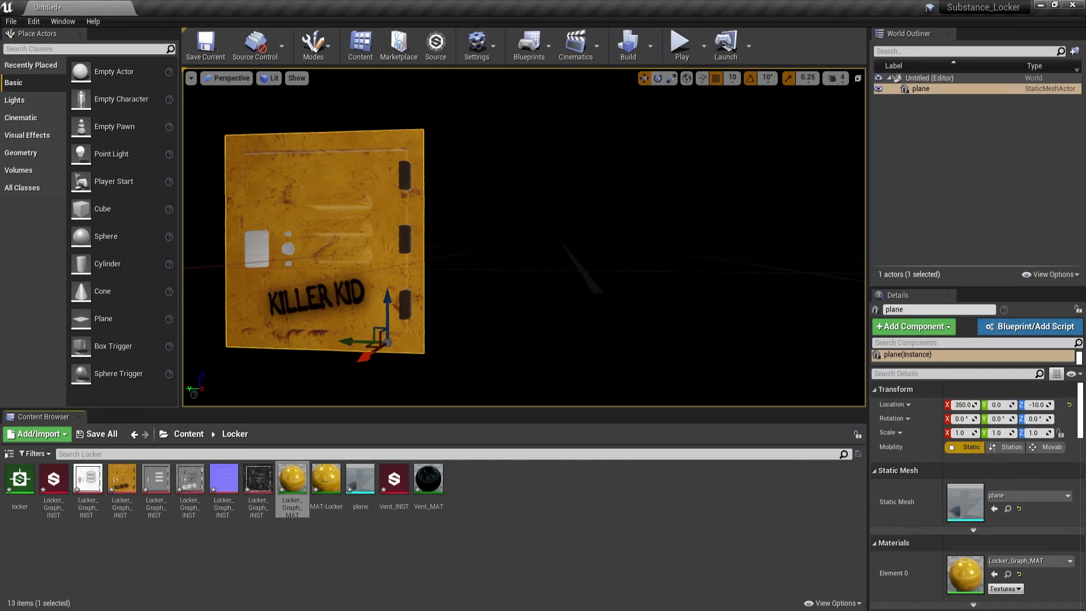
Place a Rect Light in the empty level near the locker plane
{"action": "right_click_drag", "start_coordinate": [509, 249], "coordinate": [459, 228]}
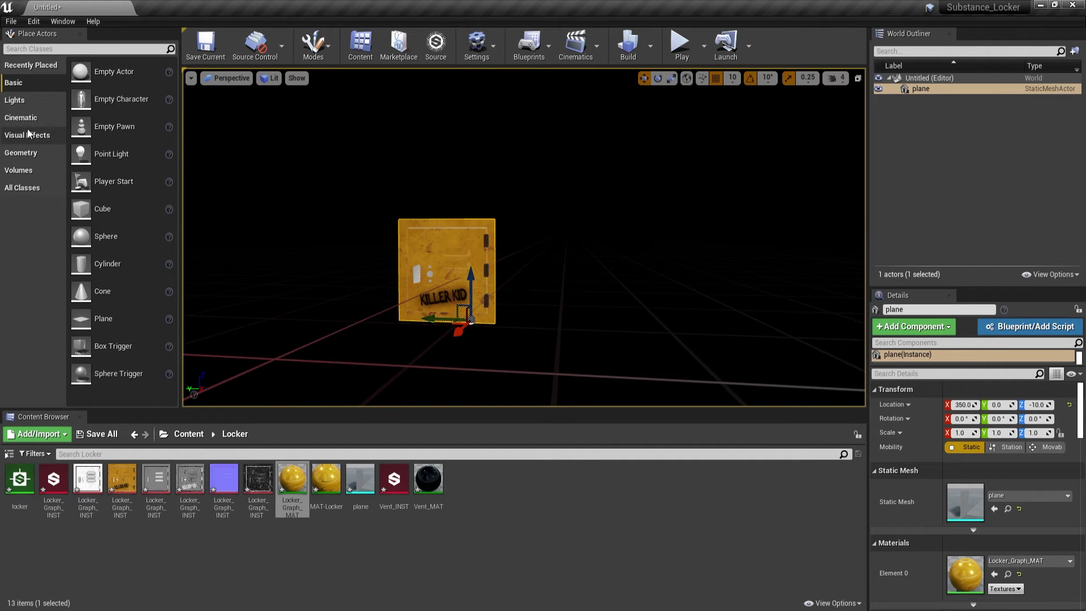
{"action": "left_click", "coordinate": [33, 102]}
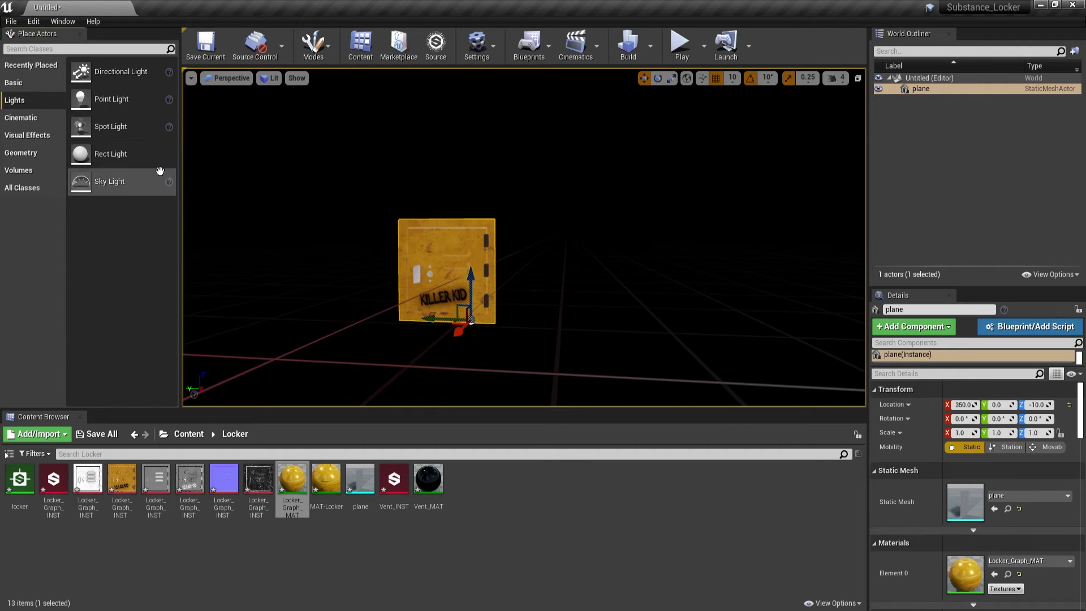
{"action": "left_click_drag", "start_coordinate": [130, 156], "coordinate": [295, 198]}
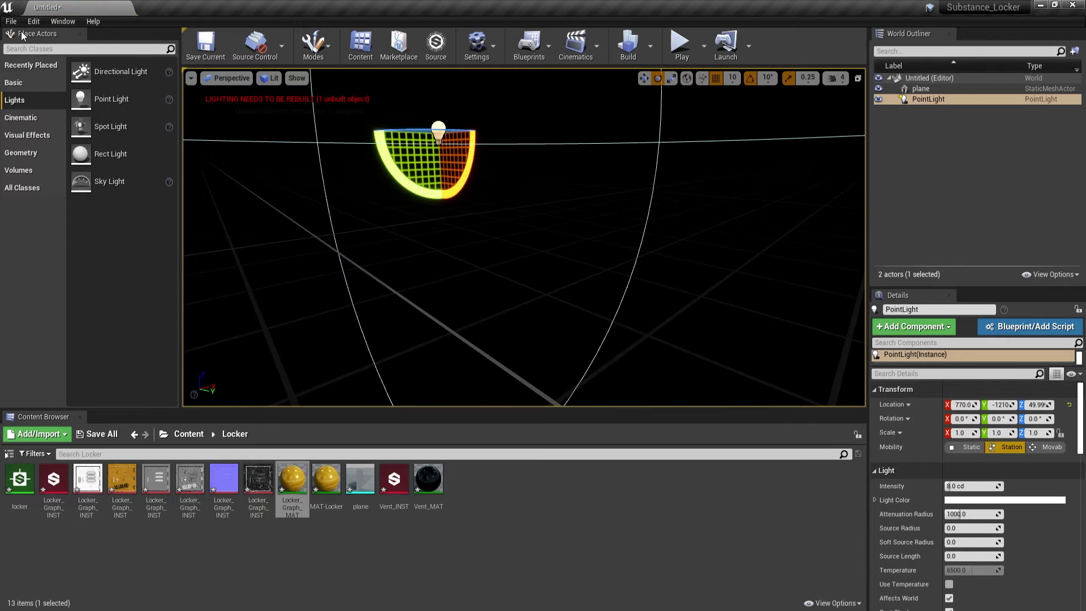
Create a new level from the Default template, discarding the current level without saving
{"action": "left_click", "coordinate": [10, 22]}
{"action": "left_click", "coordinate": [38, 44]}
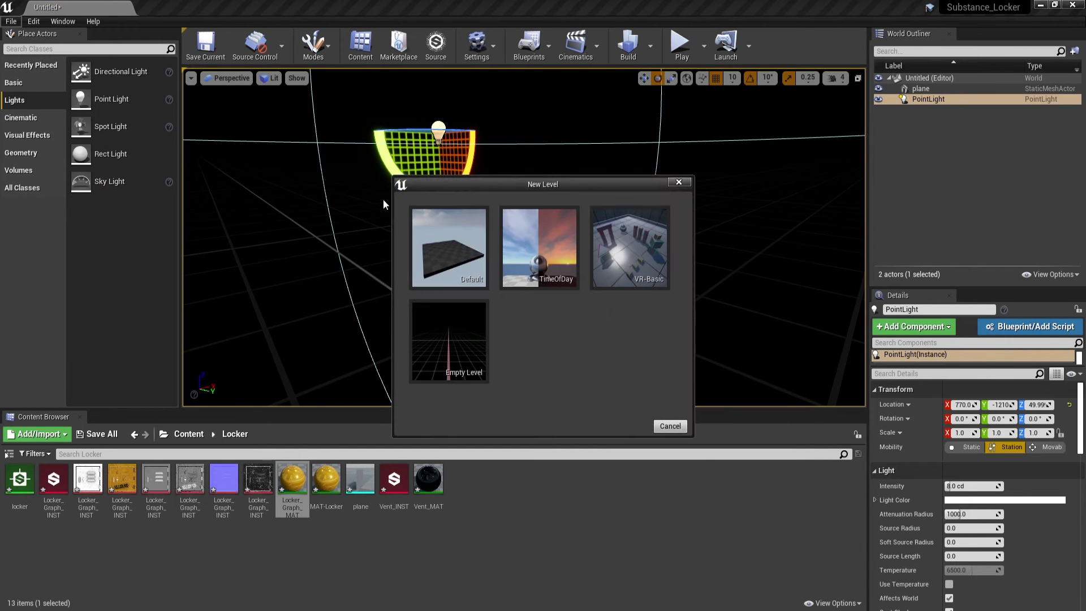
{"action": "left_click", "coordinate": [450, 245]}
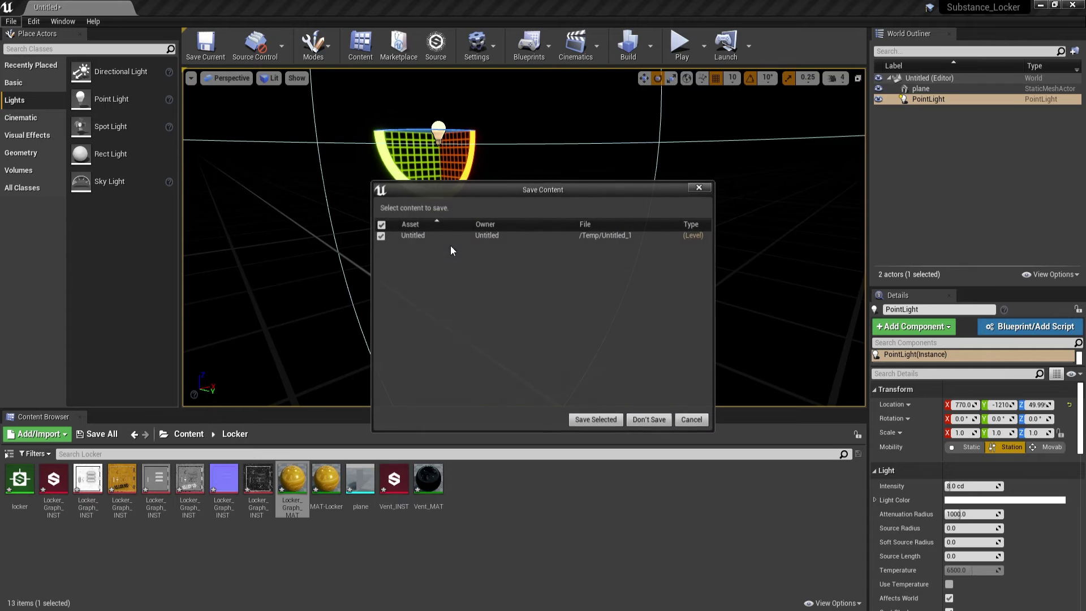
{"action": "left_click", "coordinate": [647, 420]}
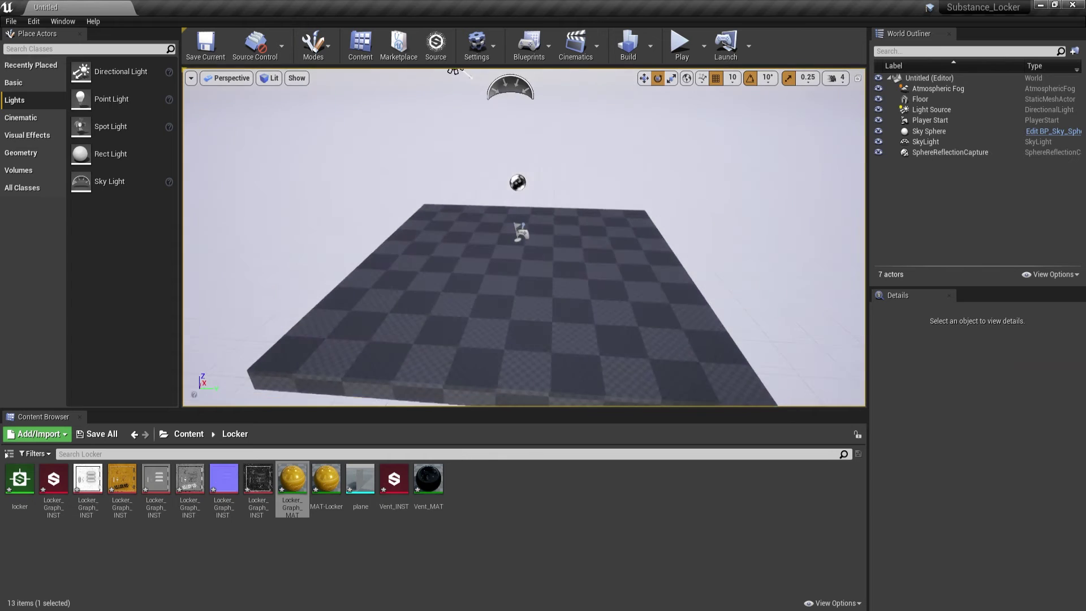
Place the plane static mesh just above the floor near the player start of the new level
{"action": "left_click_drag", "start_coordinate": [585, 249], "coordinate": [585, 221], "text": "alt"}
{"action": "scroll", "coordinate": [519, 124], "scroll_direction": "up", "scroll_amount": 4}
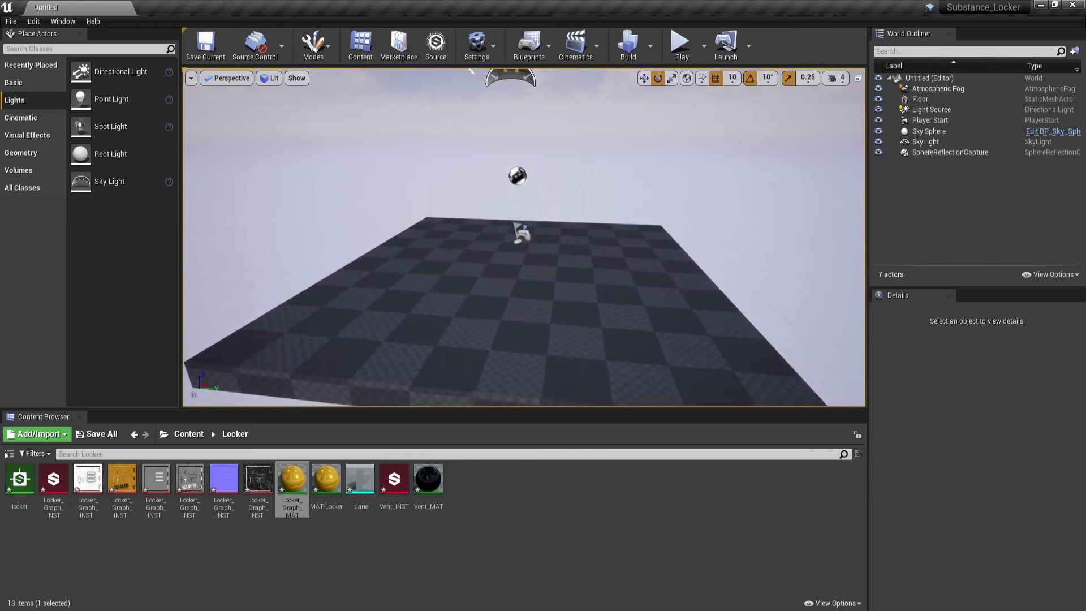
{"action": "scroll", "coordinate": [557, 221], "scroll_direction": "up", "scroll_amount": 5}
{"action": "left_click_drag", "start_coordinate": [557, 220], "coordinate": [713, 201], "text": "alt"}
{"action": "left_click_drag", "start_coordinate": [300, 297], "coordinate": [390, 295], "text": "alt"}
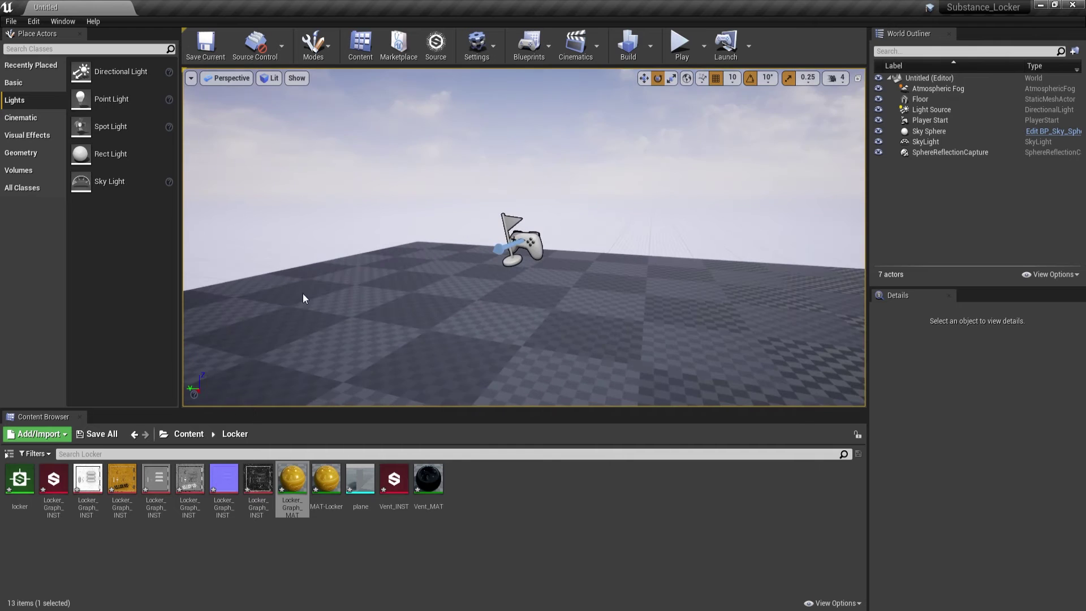
{"action": "middle_click_drag", "start_coordinate": [304, 298], "coordinate": [304, 334], "text": "alt"}
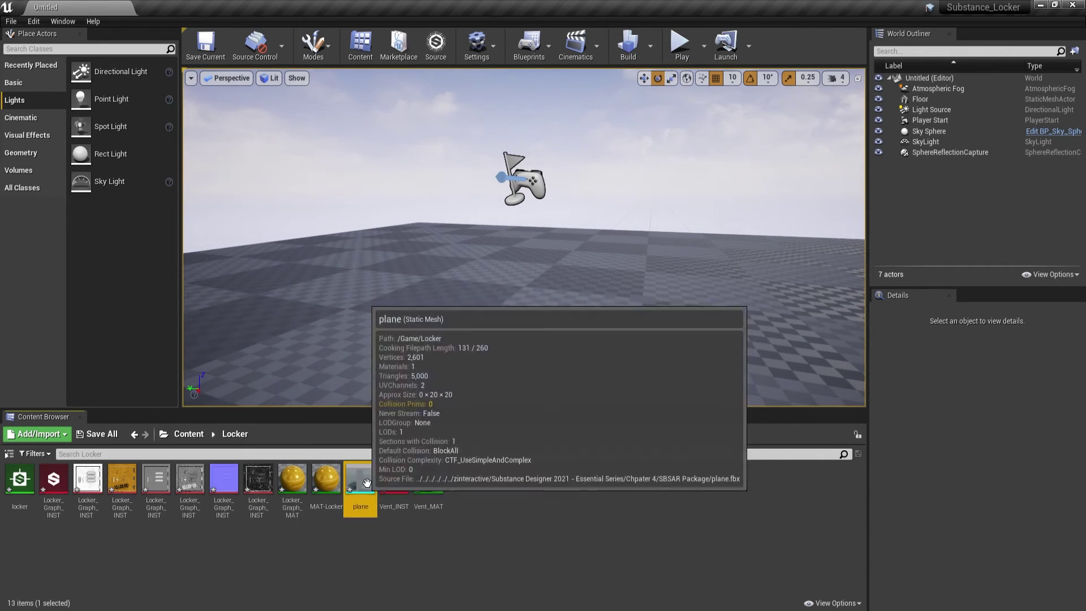
{"action": "left_click_drag", "start_coordinate": [360, 481], "coordinate": [506, 303]}
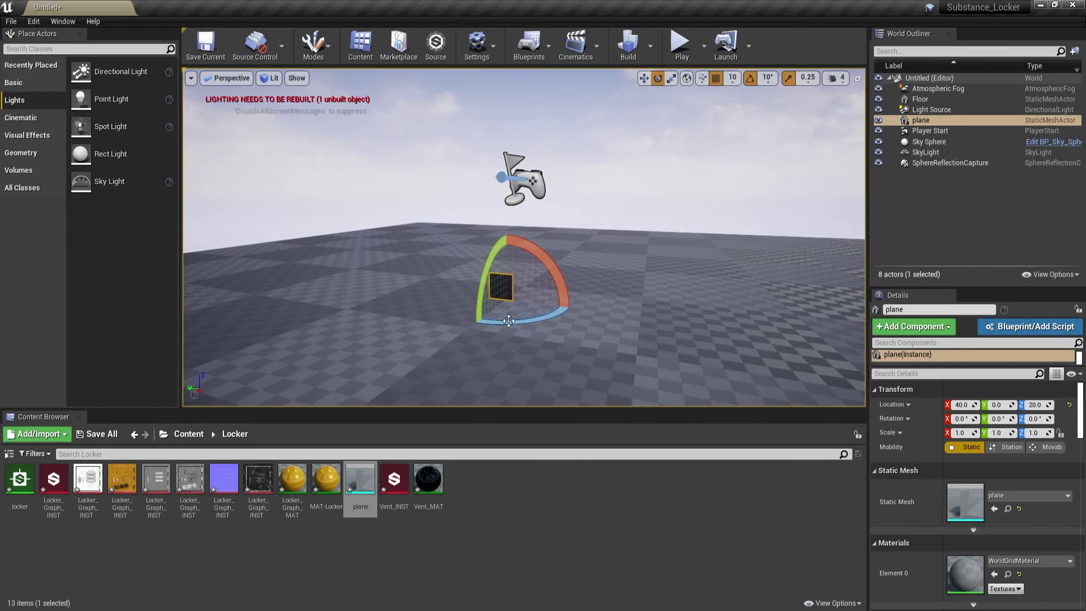
Scale the plane uniformly to 5.5 and move it to -20 along Y
{"action": "left_click", "coordinate": [671, 79]}
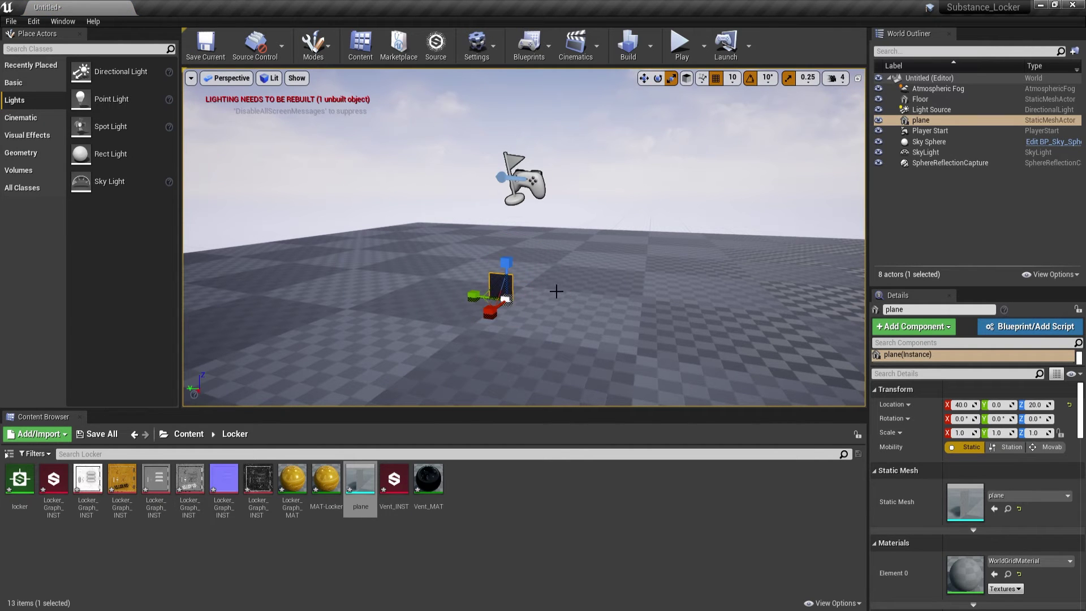
{"action": "left_click_drag", "start_coordinate": [507, 297], "coordinate": [554, 269]}
{"action": "left_click_drag", "start_coordinate": [770, 273], "coordinate": [797, 283], "text": "alt"}
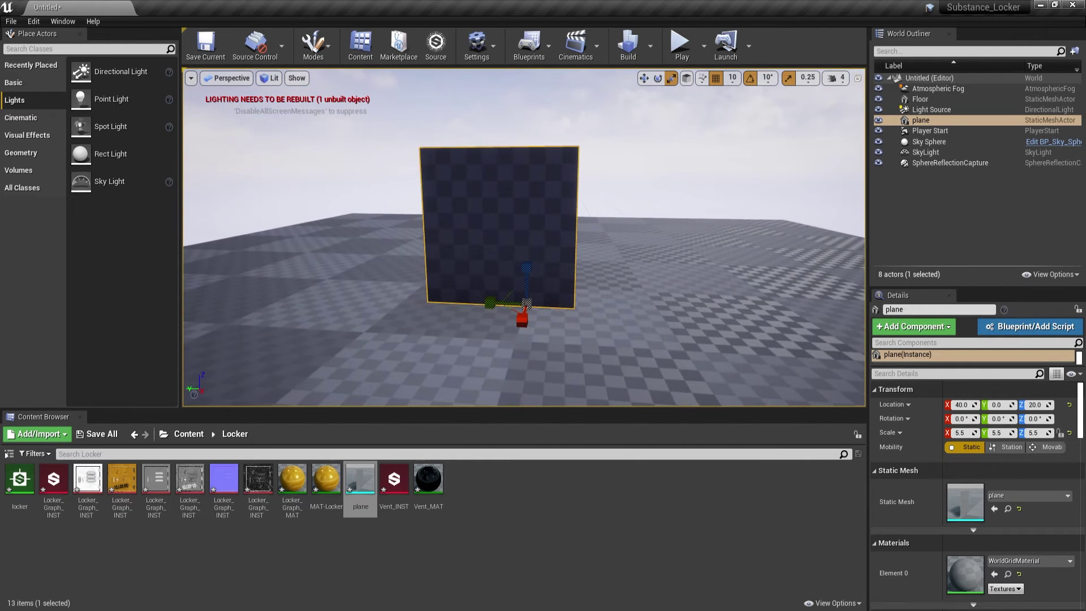
{"action": "left_click", "coordinate": [644, 78]}
{"action": "mouse_move", "coordinate": [516, 303]}
{"action": "left_mouse_down"}
{"action": "mouse_move", "coordinate": [617, 306]}
{"action": "mouse_move", "coordinate": [524, 308]}
{"action": "left_mouse_up"}
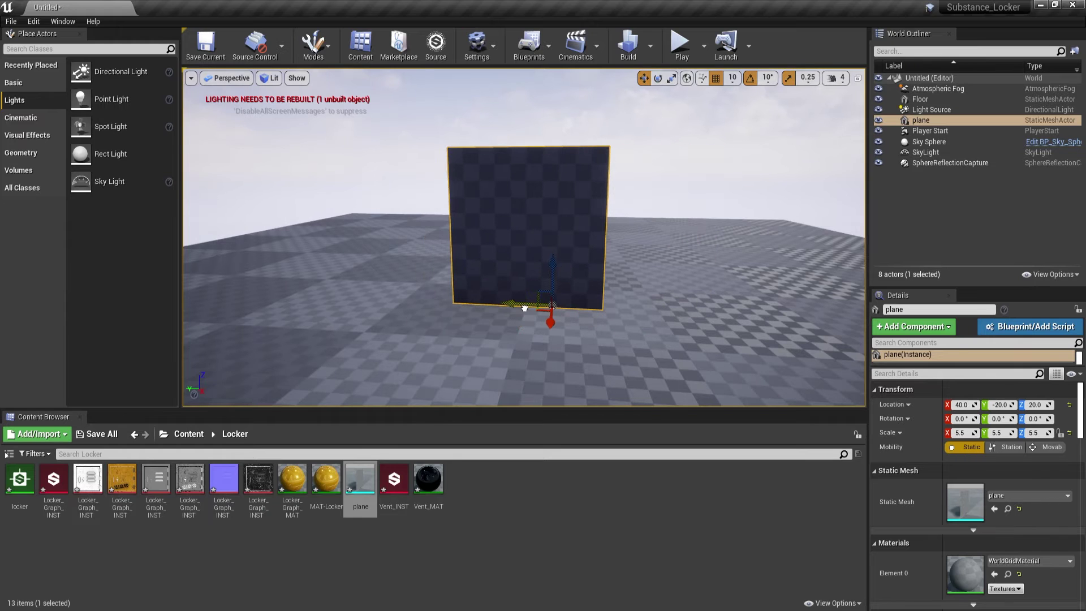
Apply the Locker_Graph_MAT material to the scaled plane and inspect it from several angles
{"action": "left_click_drag", "start_coordinate": [292, 479], "coordinate": [533, 216]}
{"action": "right_click_drag", "start_coordinate": [533, 217], "coordinate": [619, 217]}
{"action": "key", "text": "a"}
{"action": "key", "text": "s"}
{"action": "key", "text": "w"}
{"action": "key", "text": "s"}
{"action": "key", "text": "a"}
{"action": "key", "text": "w"}
{"action": "key", "text": "a"}
{"action": "mouse_move", "coordinate": [507, 239]}
{"action": "right_mouse_down"}
{"action": "mouse_move", "coordinate": [564, 238]}
{"action": "mouse_move", "coordinate": [508, 238]}
{"action": "right_mouse_up"}
{"action": "key", "text": "d"}
{"action": "scroll", "coordinate": [508, 238], "scroll_direction": "up", "scroll_amount": 3}
{"action": "scroll", "coordinate": [507, 238], "scroll_direction": "down", "scroll_amount": 2}
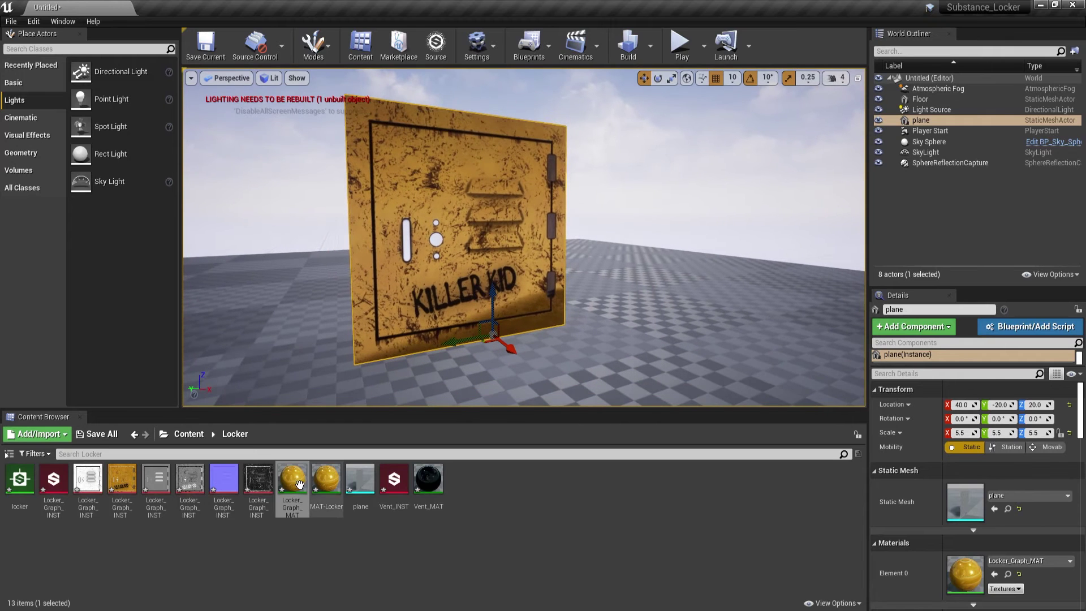
Set the Locker_Graph_MAT tessellation to 500 and its displacement to 5
{"action": "left_click", "coordinate": [299, 485]}
{"action": "double_click", "coordinate": [292, 479]}
{"action": "scroll", "coordinate": [934, 305], "scroll_direction": "down", "scroll_amount": 1}
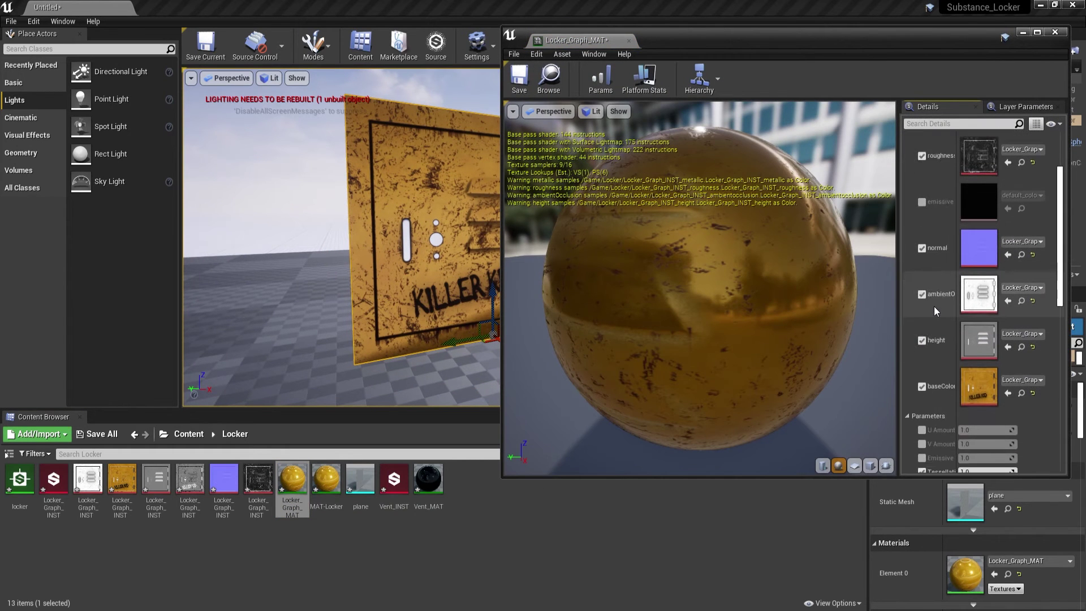
{"action": "scroll", "coordinate": [934, 308], "scroll_direction": "down", "scroll_amount": 1}
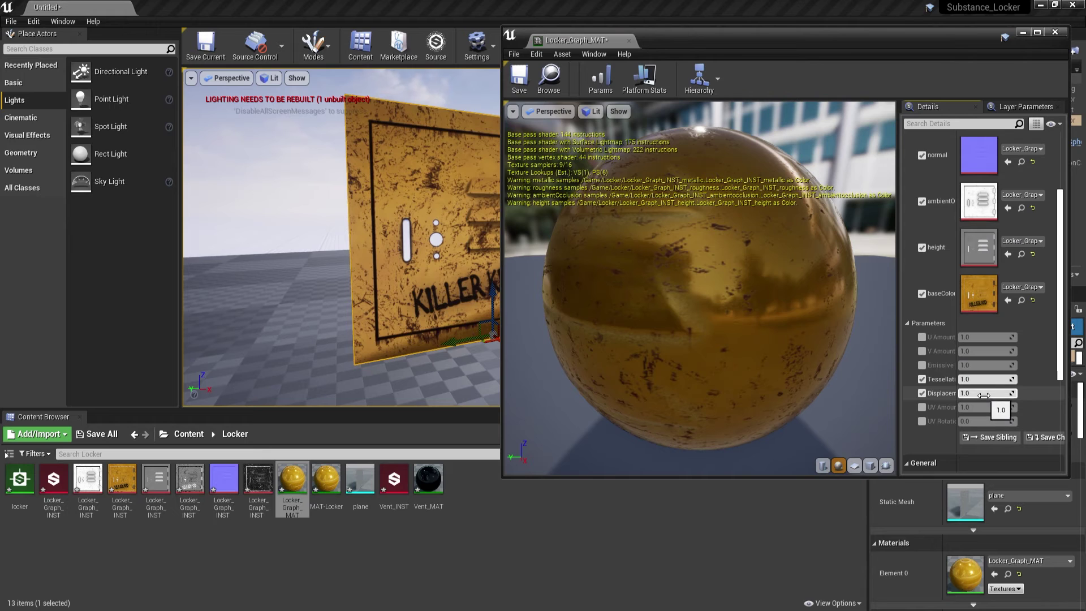
{"action": "left_click", "coordinate": [970, 379]}
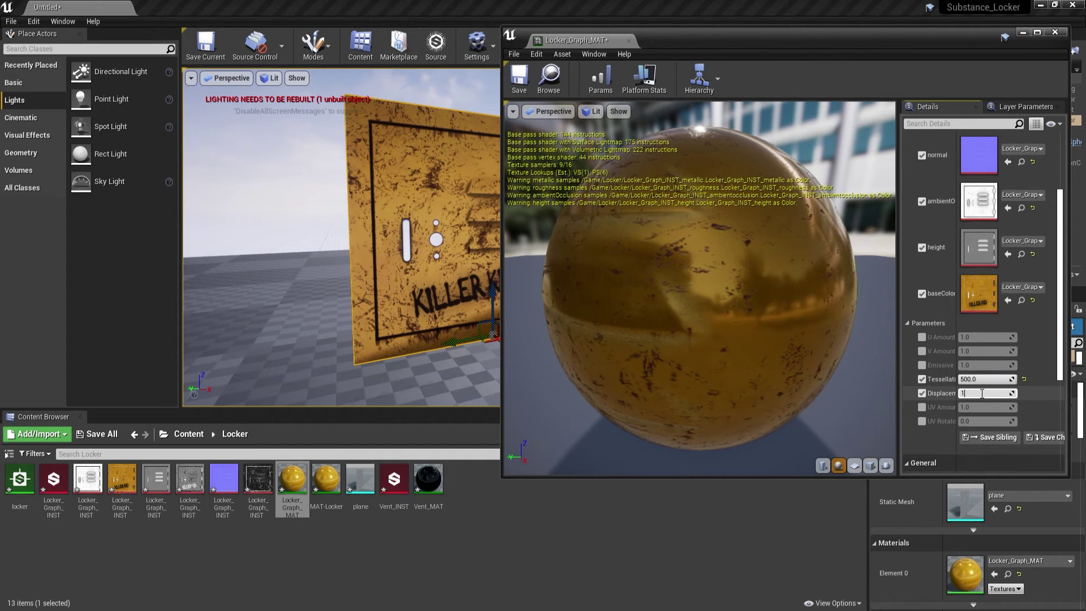
{"action": "type", "text": "5"}
{"action": "key", "text": "Return"}
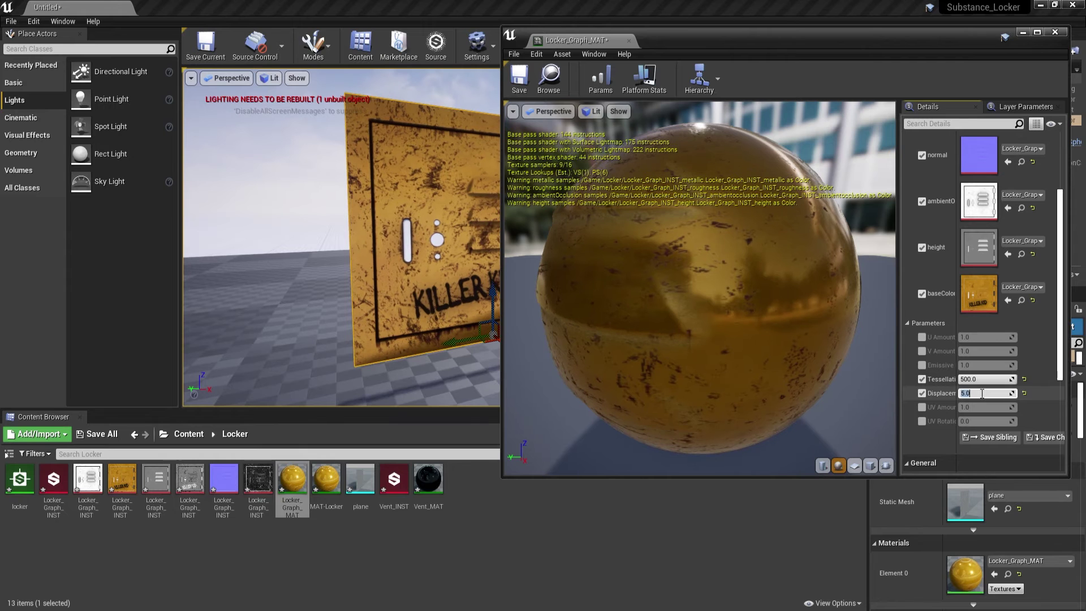
Check the plane's relief in the viewport and raise the material's displacement to about 13.87
{"action": "mouse_move", "coordinate": [474, 304]}
{"action": "left_mouse_down", "text": "alt"}
{"action": "mouse_move", "coordinate": [534, 307]}
{"action": "mouse_move", "coordinate": [474, 304]}
{"action": "left_mouse_up", "text": "alt"}
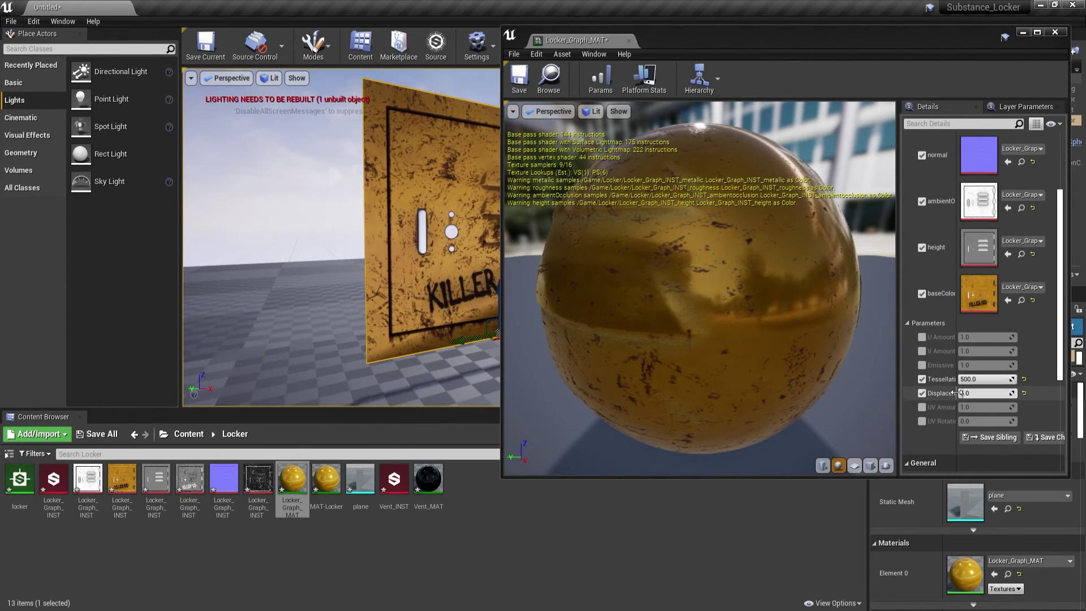
{"action": "left_click_drag", "start_coordinate": [964, 393], "coordinate": [972, 394]}
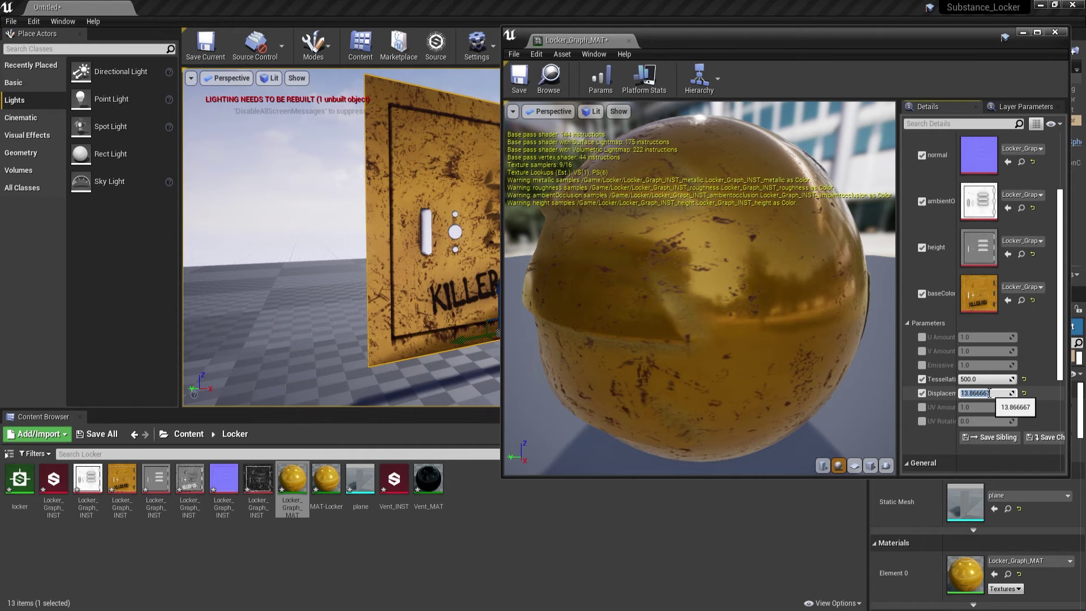
Set the Locker_Graph_MAT displacement to 10, close the material, and check the plane's relief from several angles
{"action": "key", "text": "Return"}
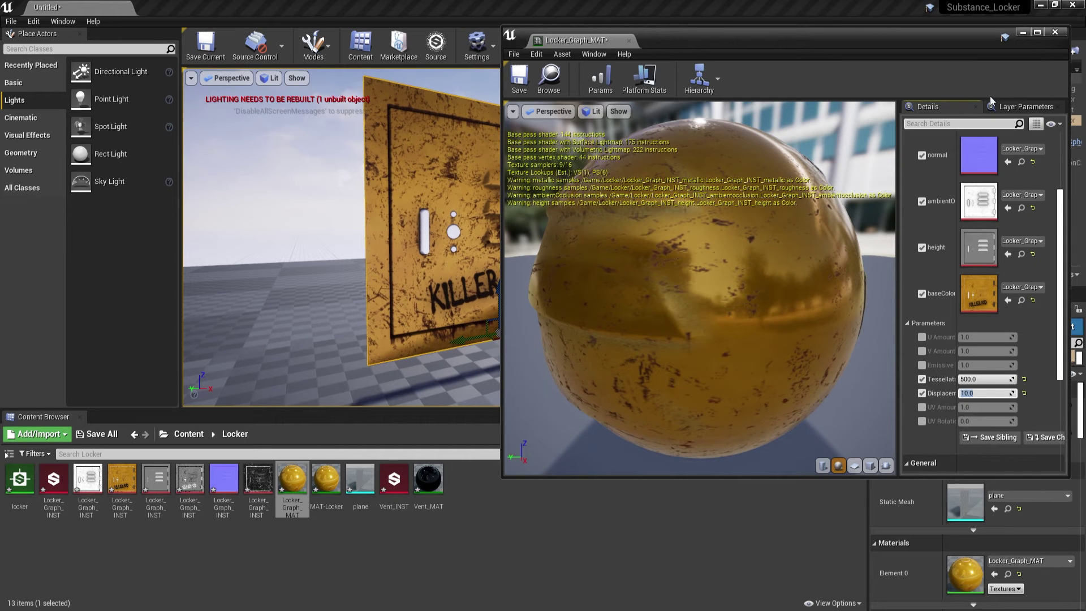
{"action": "left_click", "coordinate": [1056, 34]}
{"action": "left_click_drag", "start_coordinate": [617, 231], "coordinate": [566, 226], "text": "alt"}
{"action": "middle_click_drag", "start_coordinate": [605, 231], "coordinate": [527, 215]}
{"action": "scroll", "coordinate": [606, 238], "scroll_direction": "up", "scroll_amount": 3}
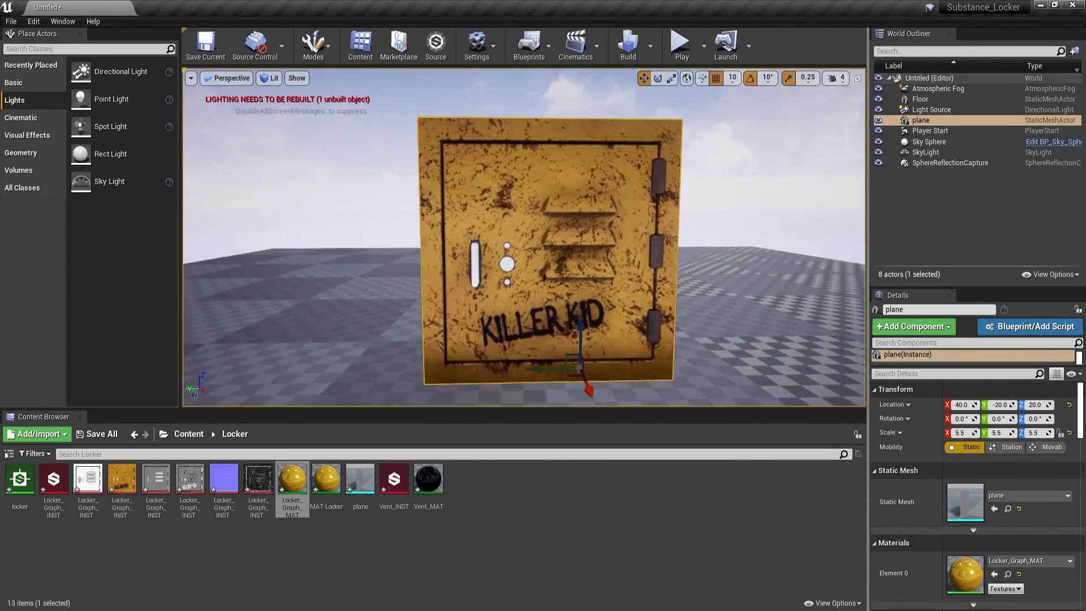
{"action": "left_click_drag", "start_coordinate": [605, 238], "coordinate": [531, 235], "text": "alt"}
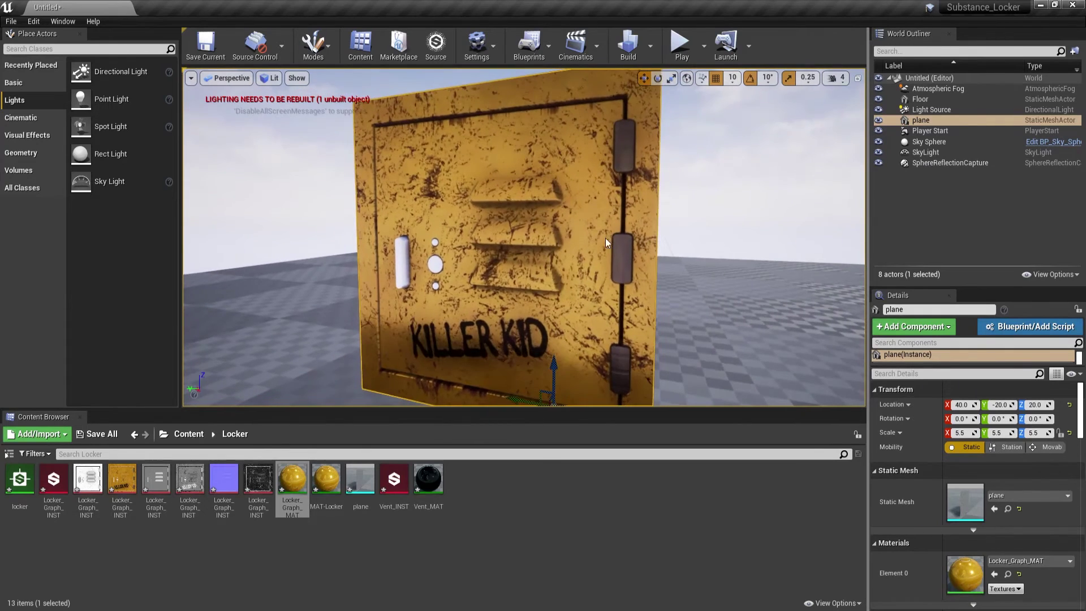
{"action": "mouse_move", "coordinate": [605, 238]}
{"action": "right_mouse_down", "text": "alt"}
{"action": "mouse_move", "coordinate": [639, 238]}
{"action": "mouse_move", "coordinate": [588, 238]}
{"action": "right_mouse_up", "text": "alt"}
{"action": "left_click_drag", "start_coordinate": [607, 262], "coordinate": [588, 260], "text": "alt"}
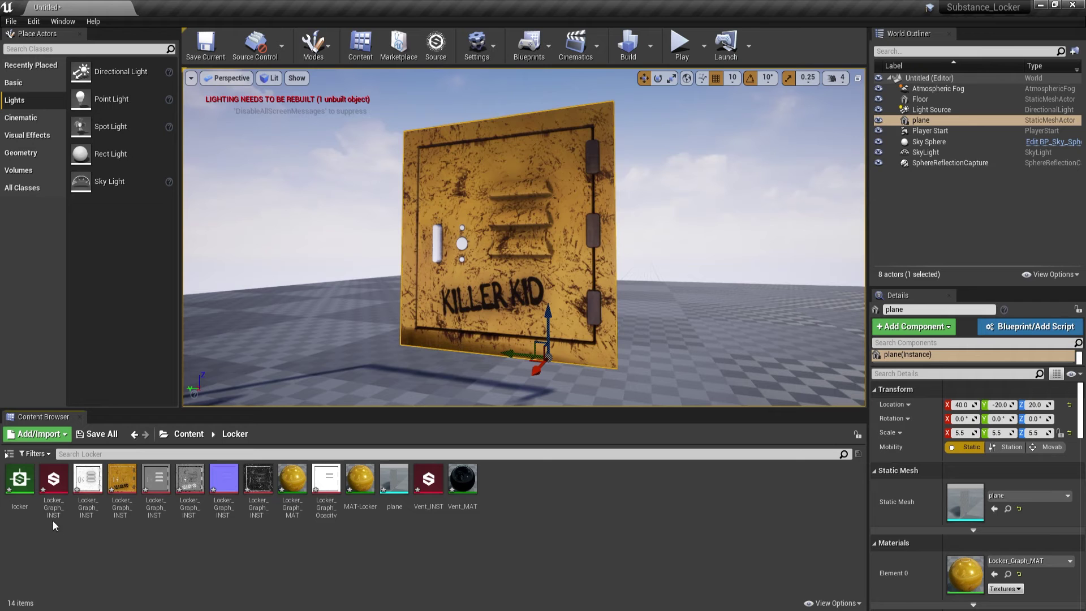
Open Locker_Graph_INST beside the viewport, switch Alternative Color off and back on, and try Metal Edge Wear Intensity at 1.906 and lower
{"action": "double_click", "coordinate": [55, 480]}
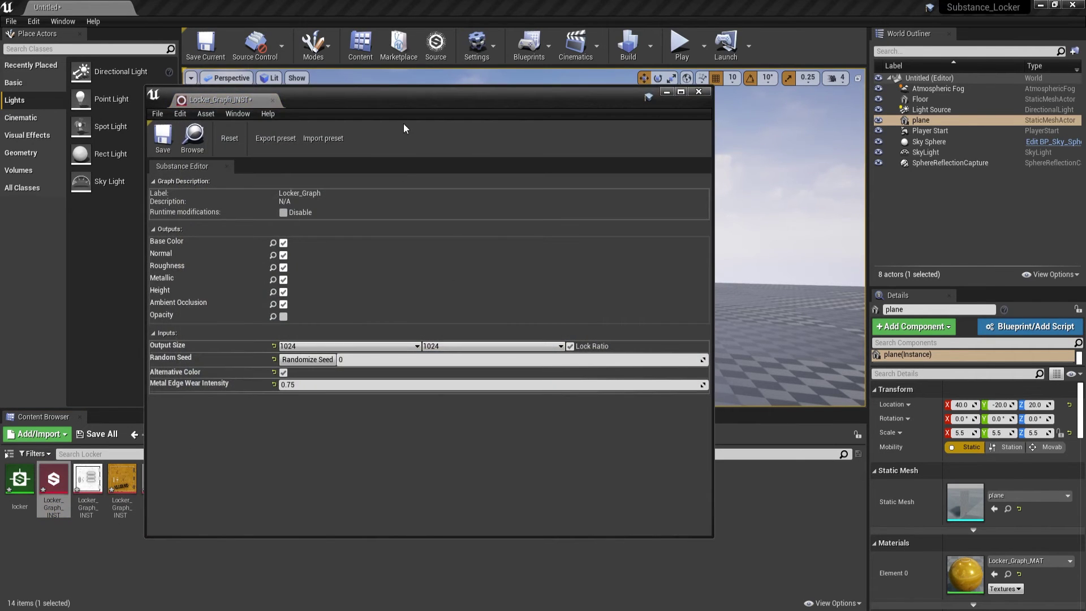
{"action": "left_click_drag", "start_coordinate": [392, 99], "coordinate": [852, 65]}
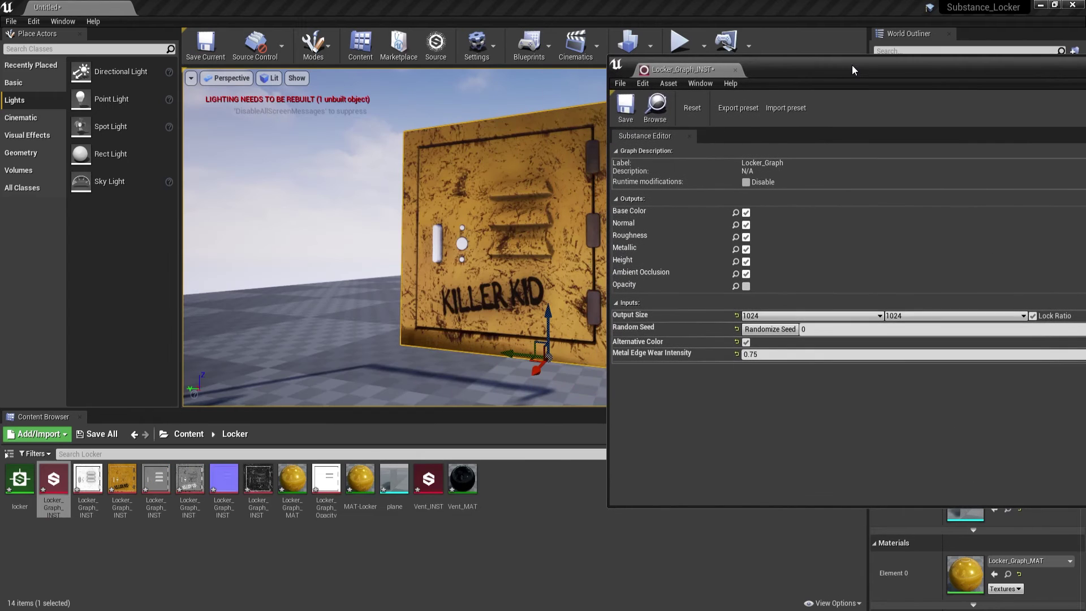
{"action": "left_click", "coordinate": [747, 342]}
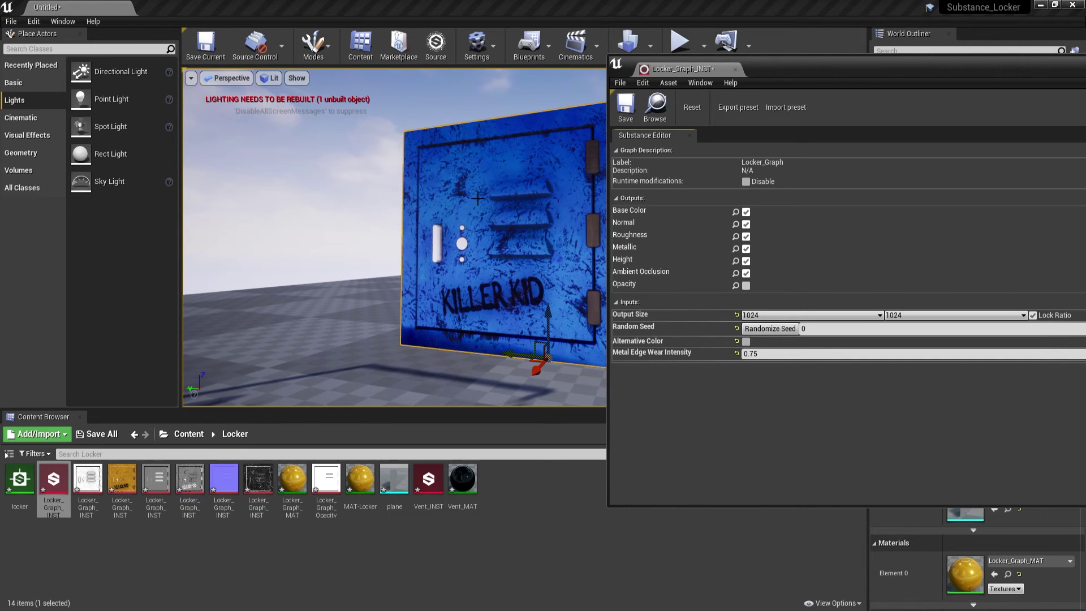
{"action": "left_click", "coordinate": [747, 342]}
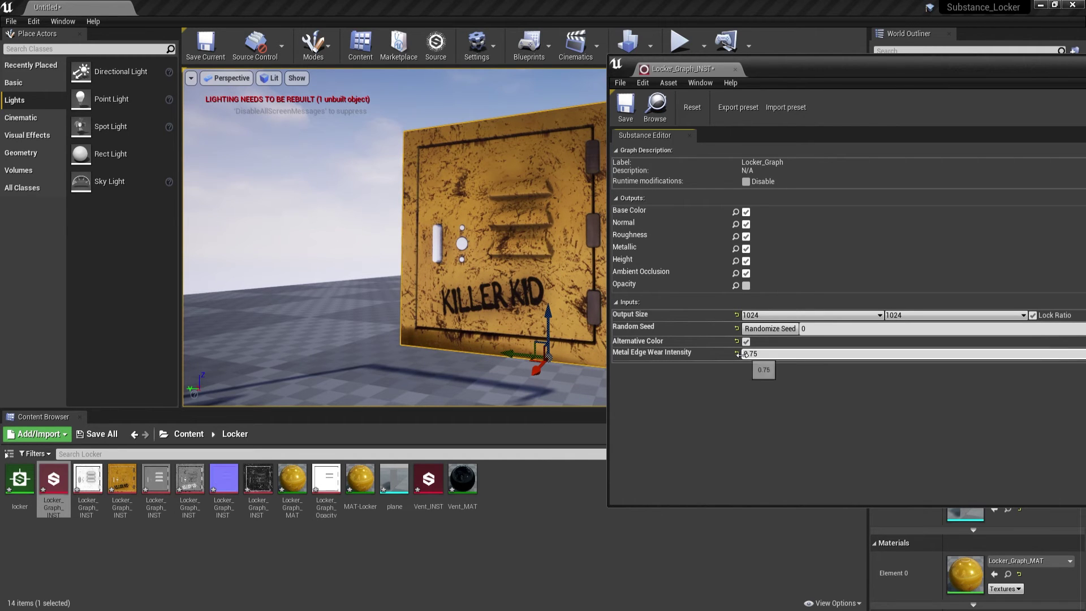
{"action": "left_click_drag", "start_coordinate": [746, 355], "coordinate": [751, 354]}
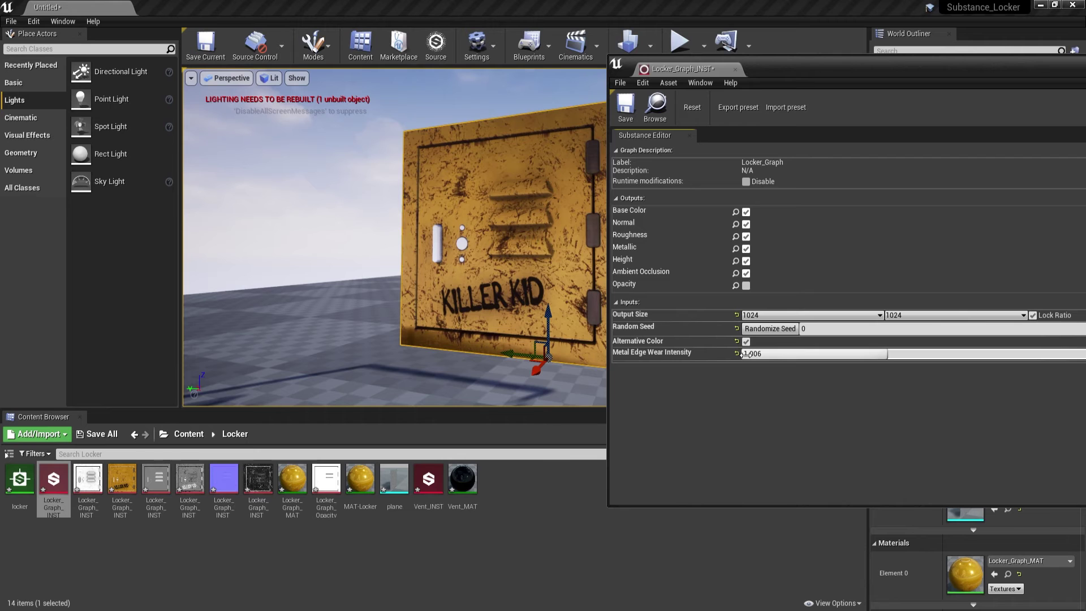
{"action": "left_click_drag", "start_coordinate": [886, 353], "coordinate": [742, 353]}
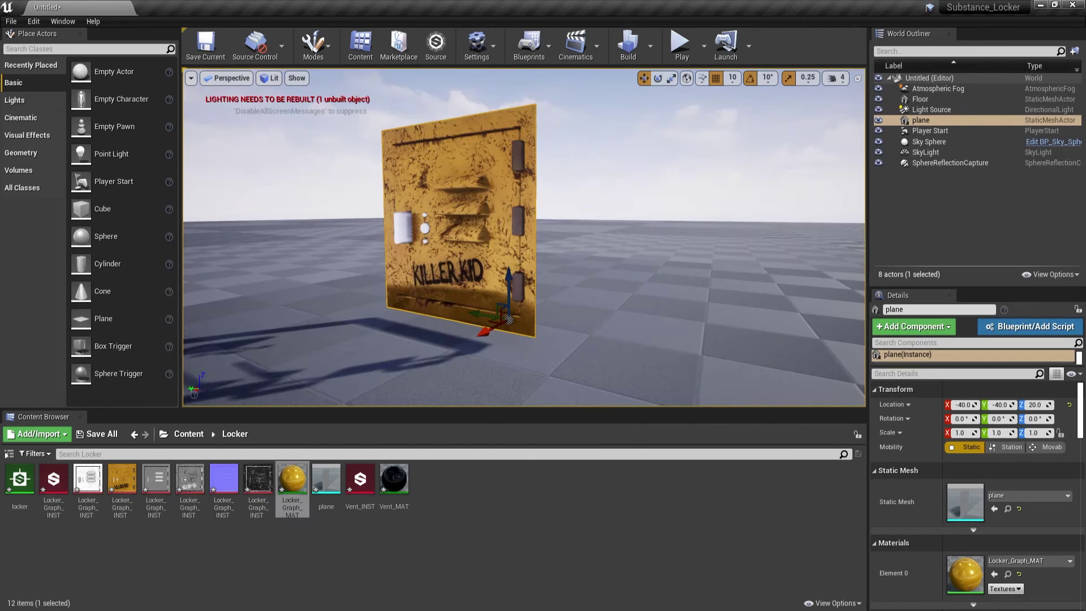
Flip the green channel of the Locker_Graph_INST_normal texture, save and close it, and check the plane's shading up close
{"action": "mouse_move", "coordinate": [229, 480]}
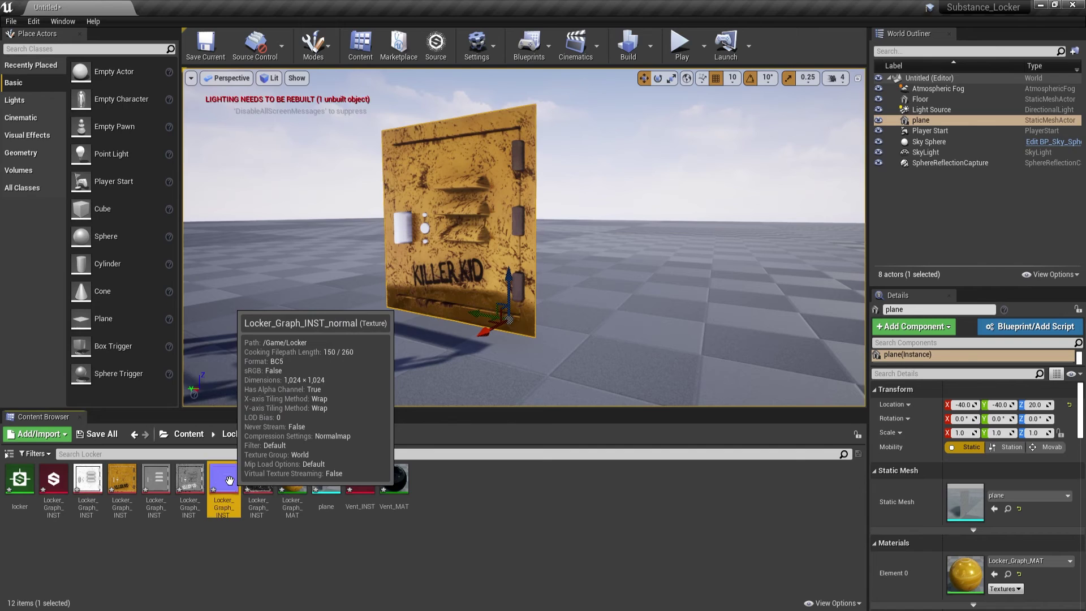
{"action": "double_click", "coordinate": [229, 481]}
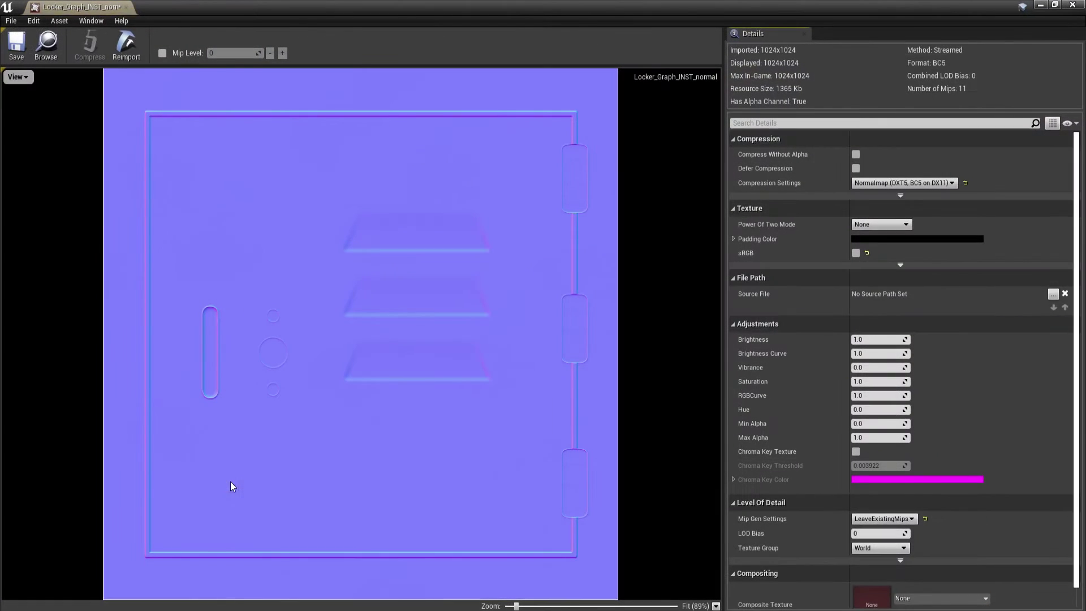
{"action": "left_click", "coordinate": [810, 123]}
{"action": "type", "text": "green"}
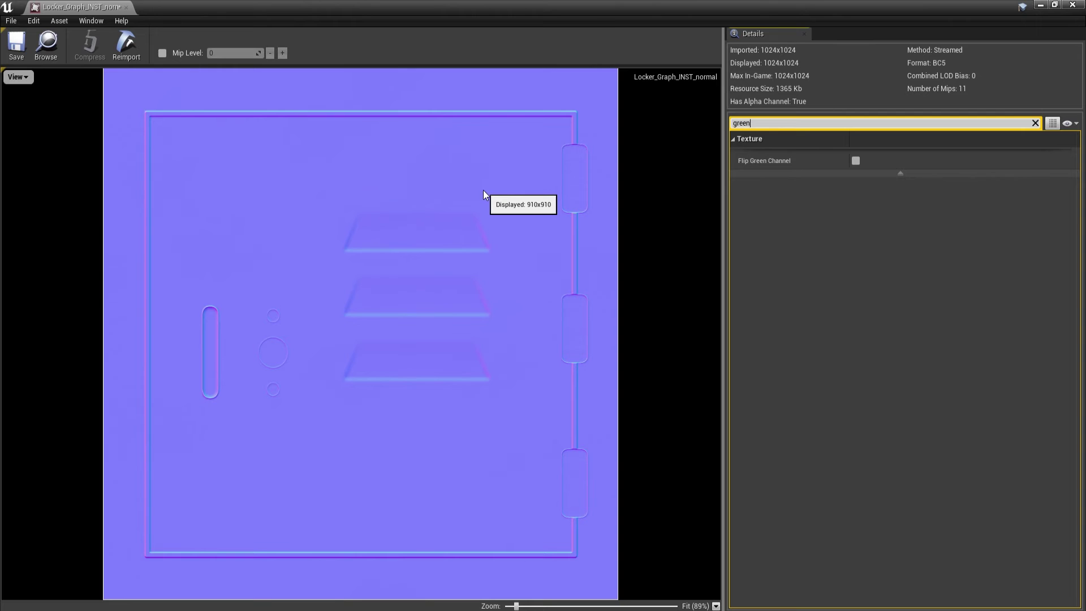
{"action": "left_click", "coordinate": [856, 161]}
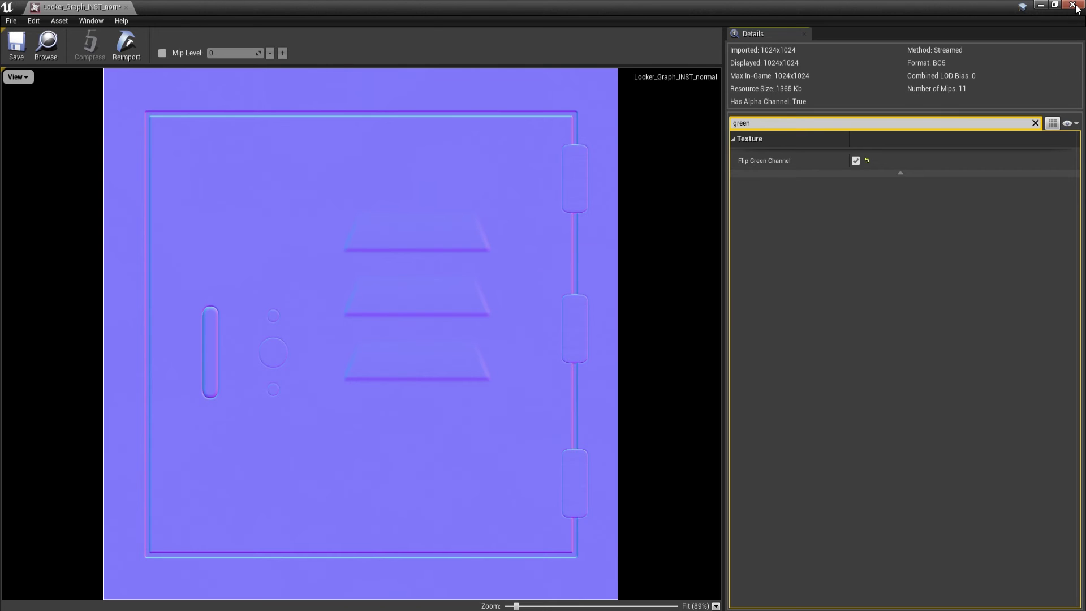
{"action": "left_click", "coordinate": [1, 40]}
{"action": "left_click", "coordinate": [15, 45]}
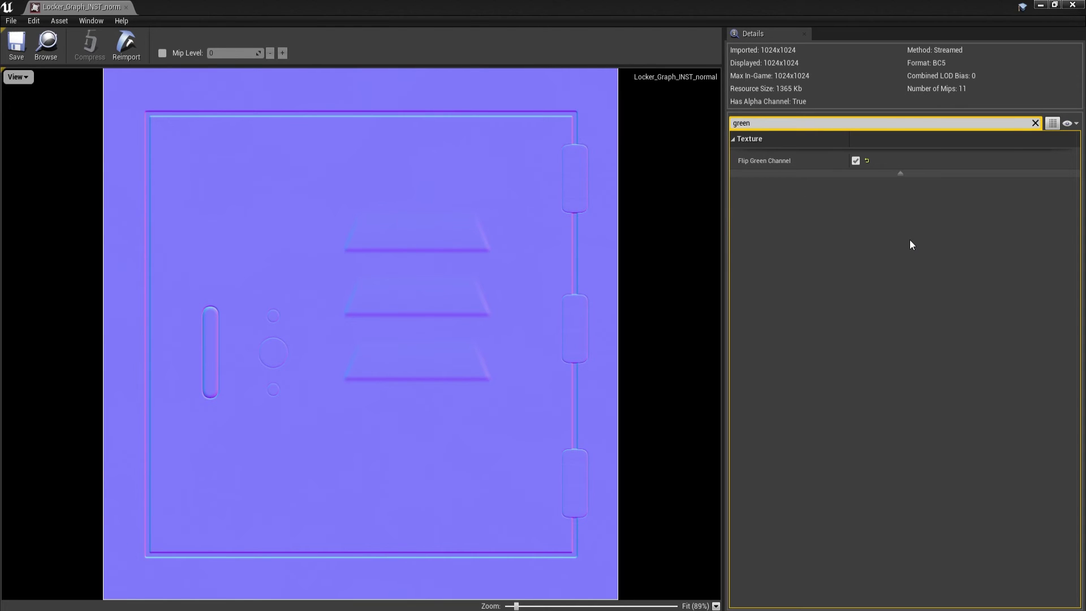
{"action": "left_click", "coordinate": [1074, 7]}
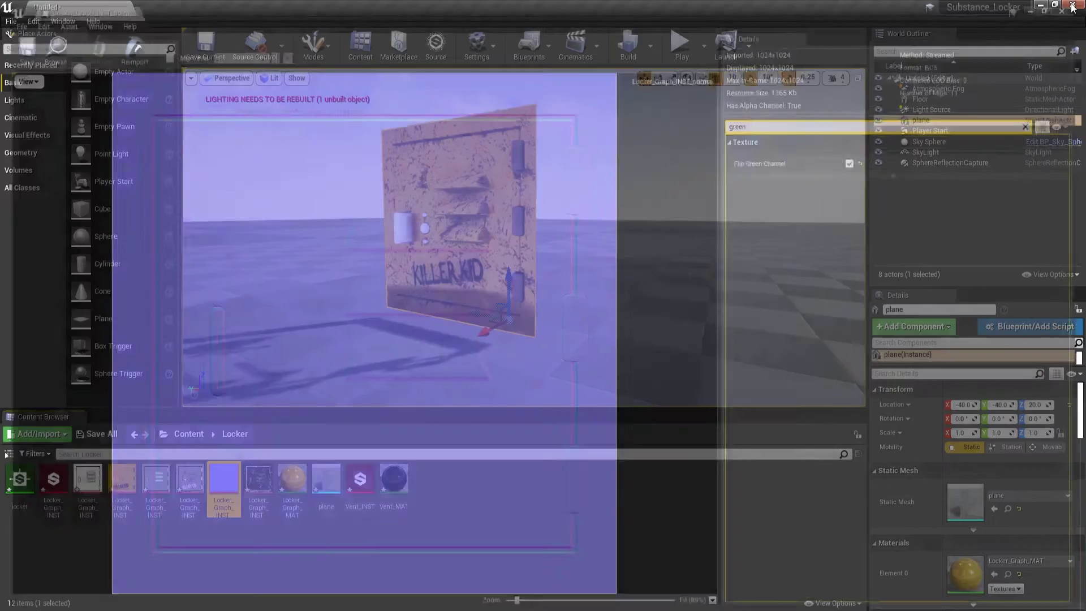
{"action": "scroll", "coordinate": [454, 225], "scroll_direction": "up", "scroll_amount": 5}
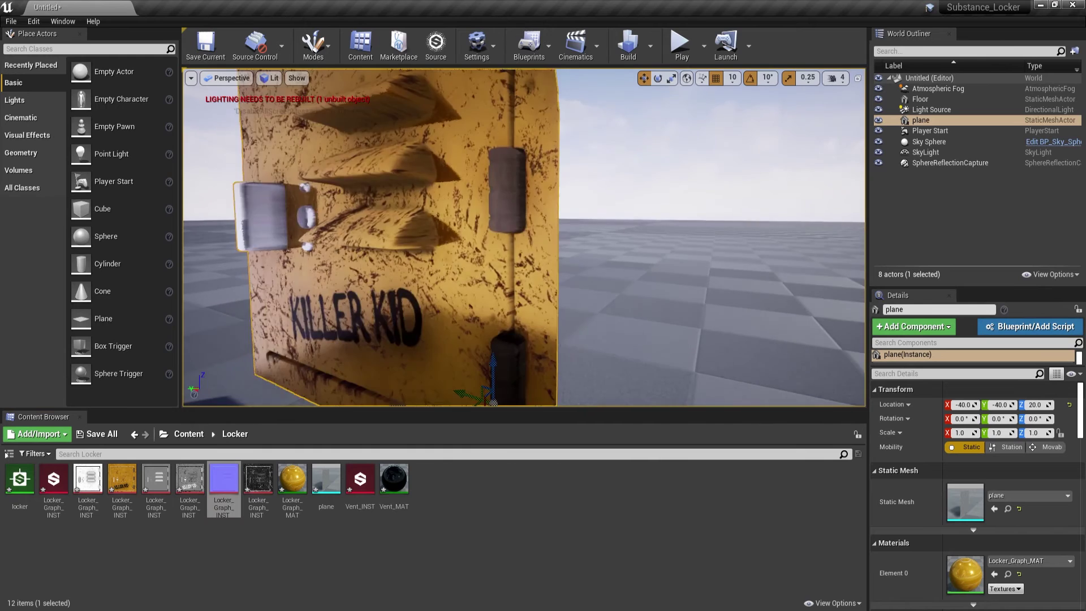
{"action": "scroll", "coordinate": [453, 226], "scroll_direction": "down", "scroll_amount": 5}
{"action": "left_click_drag", "start_coordinate": [453, 226], "coordinate": [475, 226], "text": "alt"}
{"action": "right_click_drag", "start_coordinate": [323, 248], "coordinate": [461, 248]}
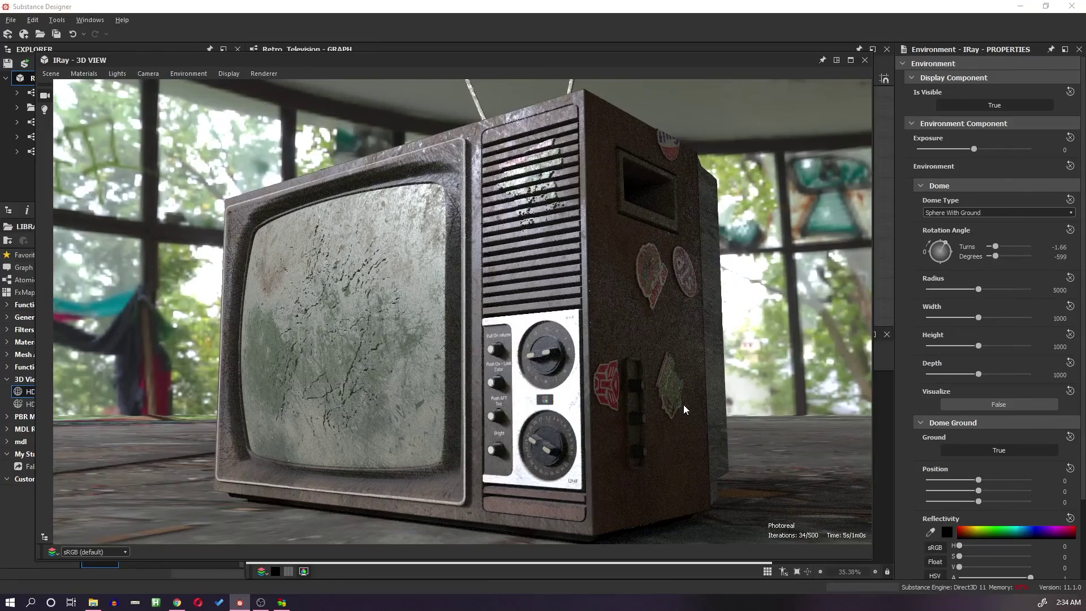
{"action": "left_click_drag", "start_coordinate": [683, 405], "coordinate": [597, 388]}
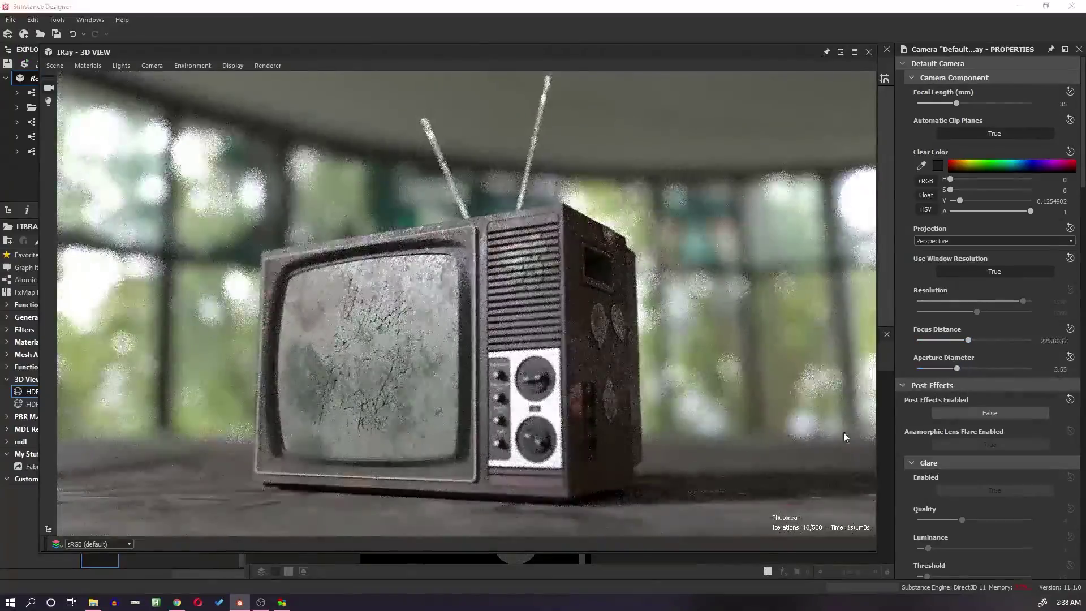
Open the choice of glare shapes in the Iray camera's post effects for the television render
{"action": "scroll", "coordinate": [969, 367], "scroll_direction": "down", "scroll_amount": 5}
{"action": "left_click", "coordinate": [970, 397]}
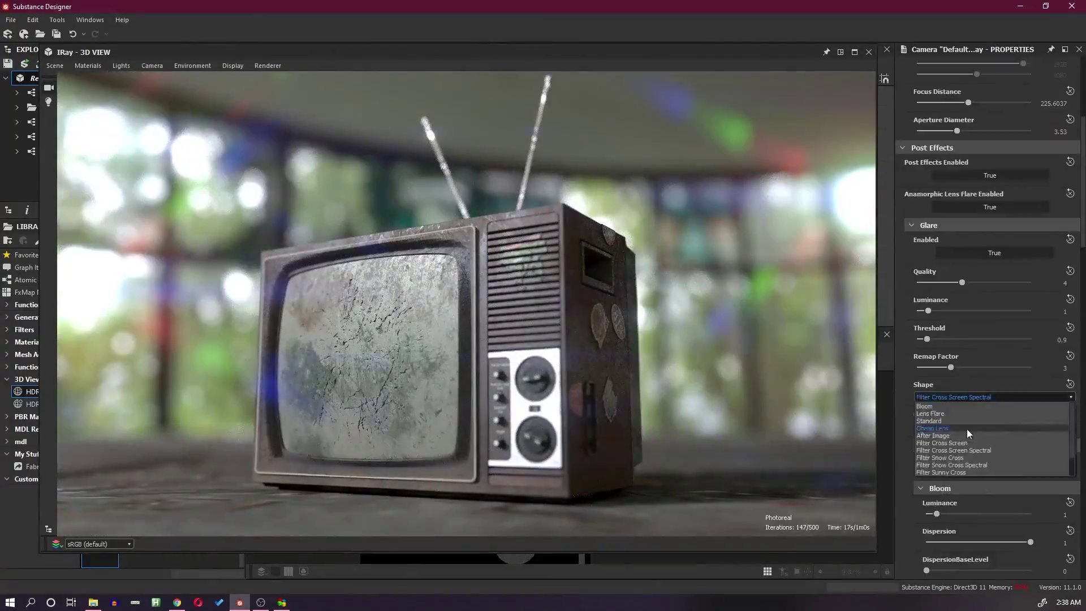